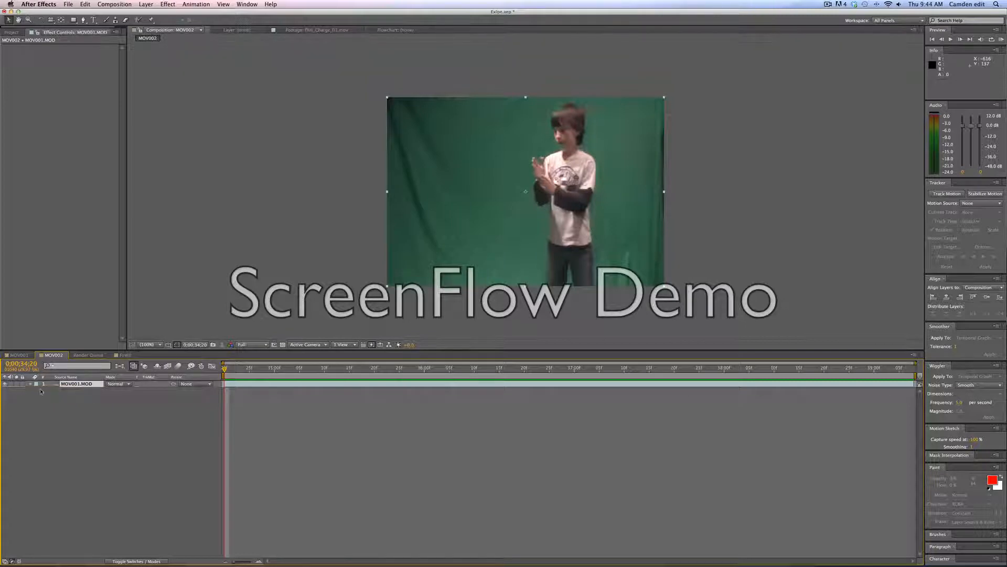
Play a preview of the composition from the current time.
key("KP_0")
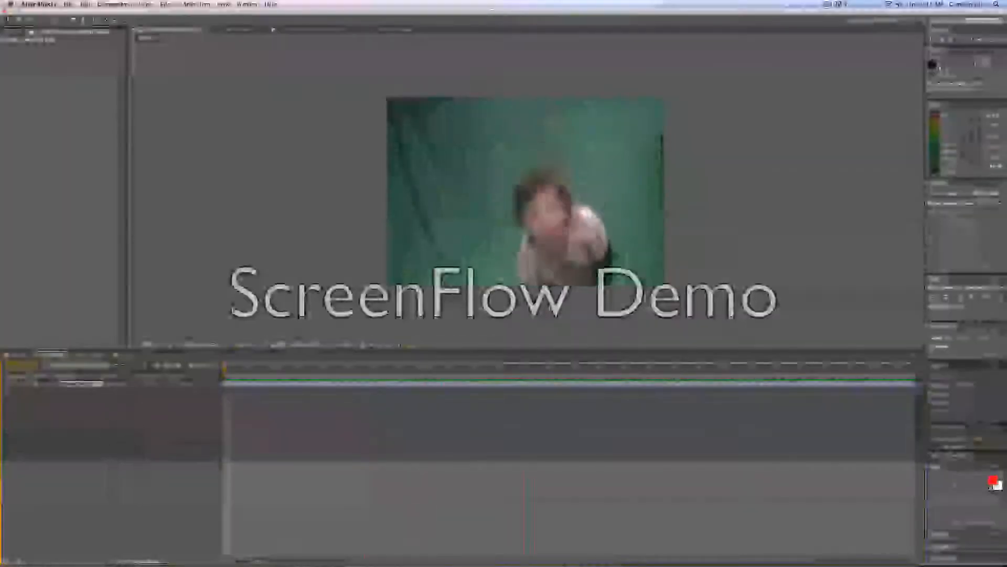
left_click(677, 375)
key("KP_0")
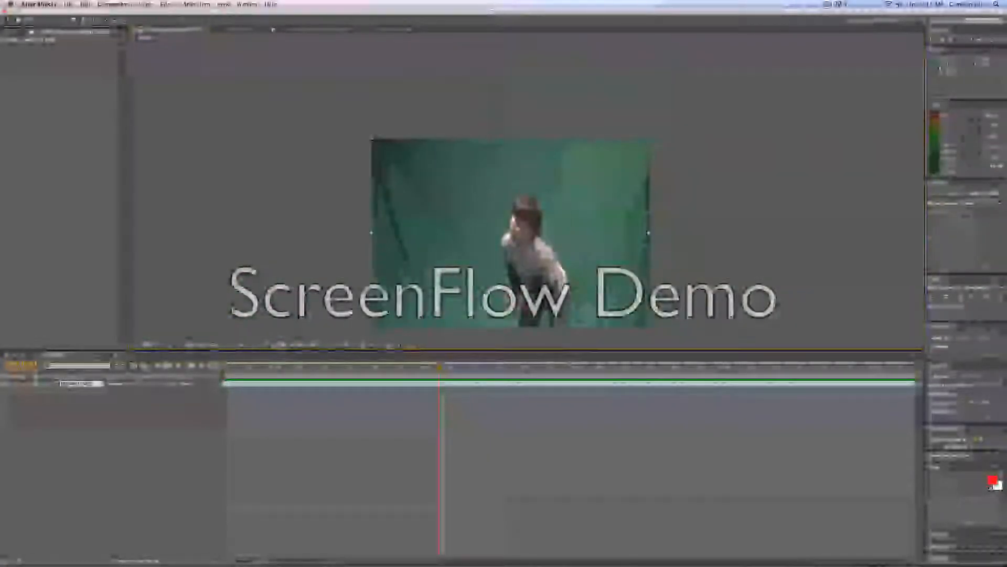
Reposition the video layer slightly within the composition frame.
key("h")
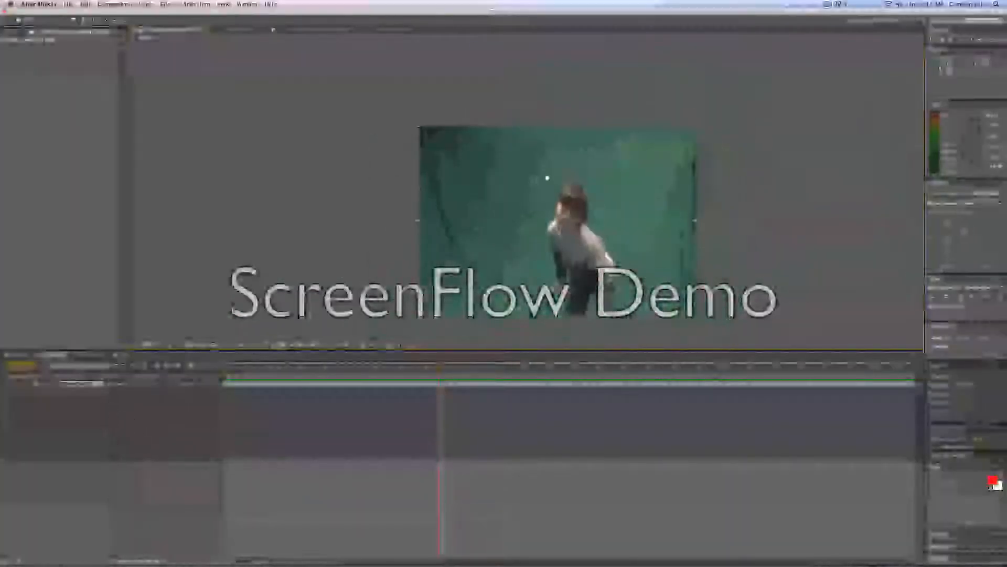
key("v")
left_click_drag(584, 218, 560, 221)
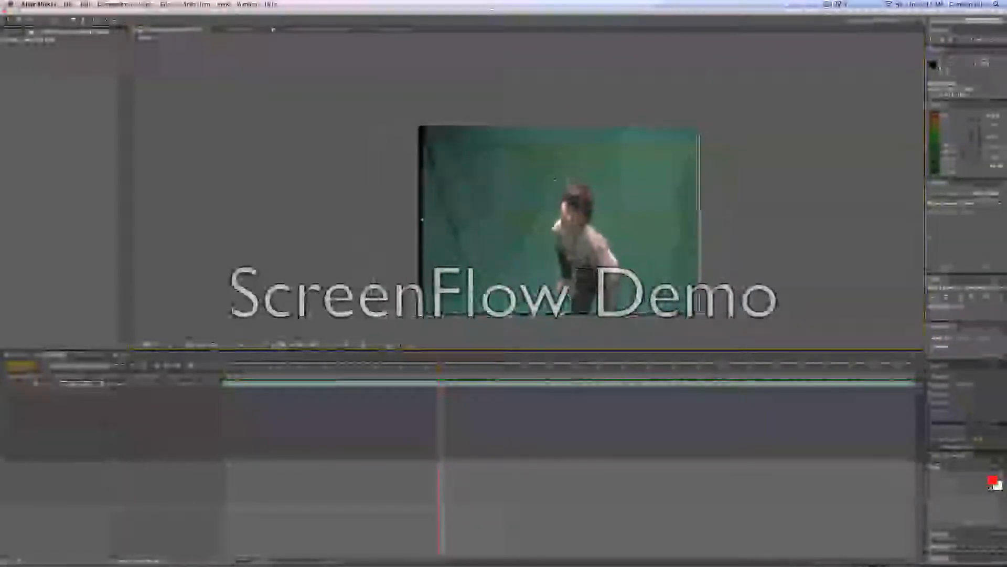
key("super+z")
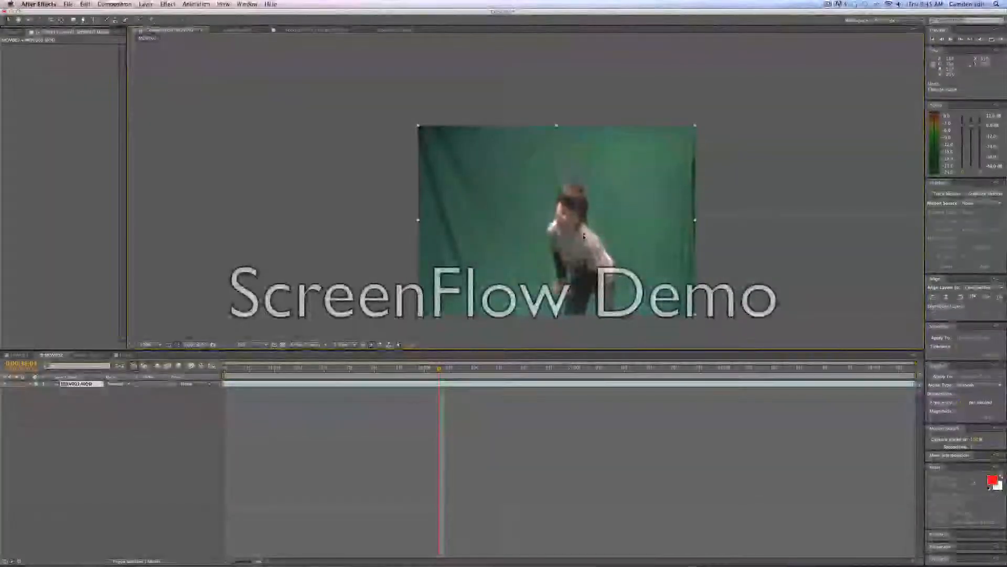
left_click_drag(534, 229, 506, 205)
left_click_drag(557, 182, 562, 180)
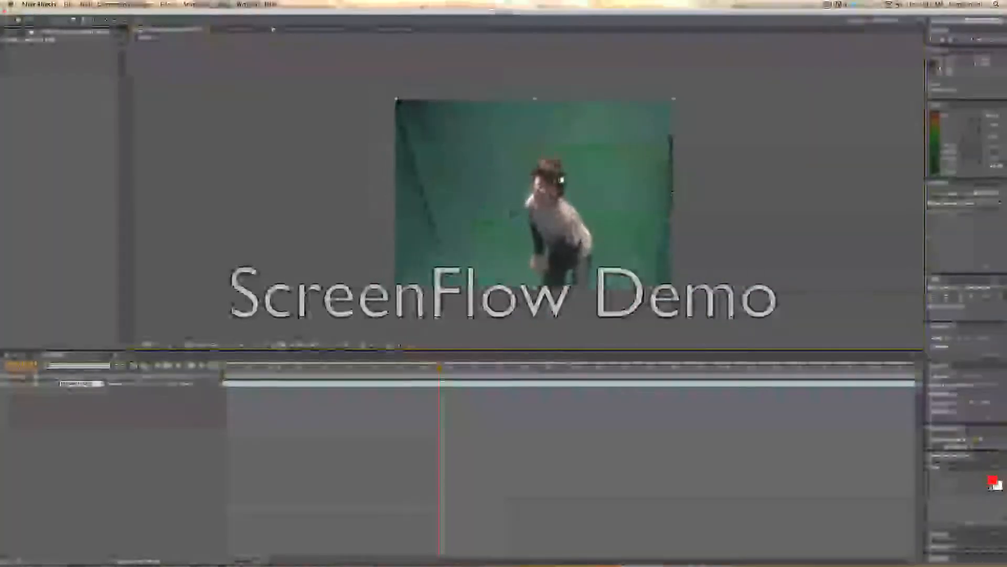
Zoom in and out of the composition viewer to inspect the green-screen clip.
scroll(512, 213, "up", 2)
scroll(511, 214, "down", 3)
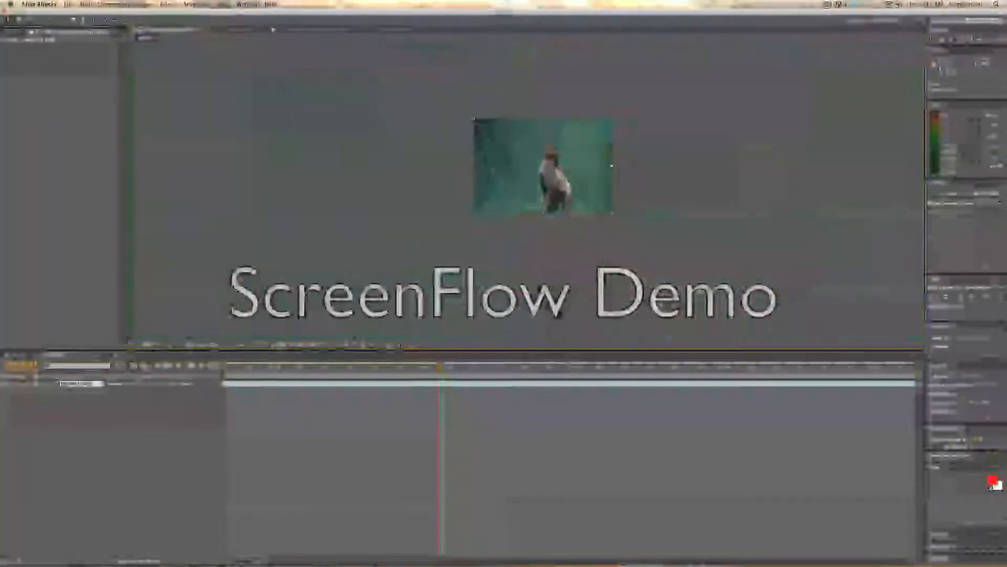
scroll(561, 146, "up", 2)
scroll(562, 147, "down", 3)
scroll(561, 147, "up", 4)
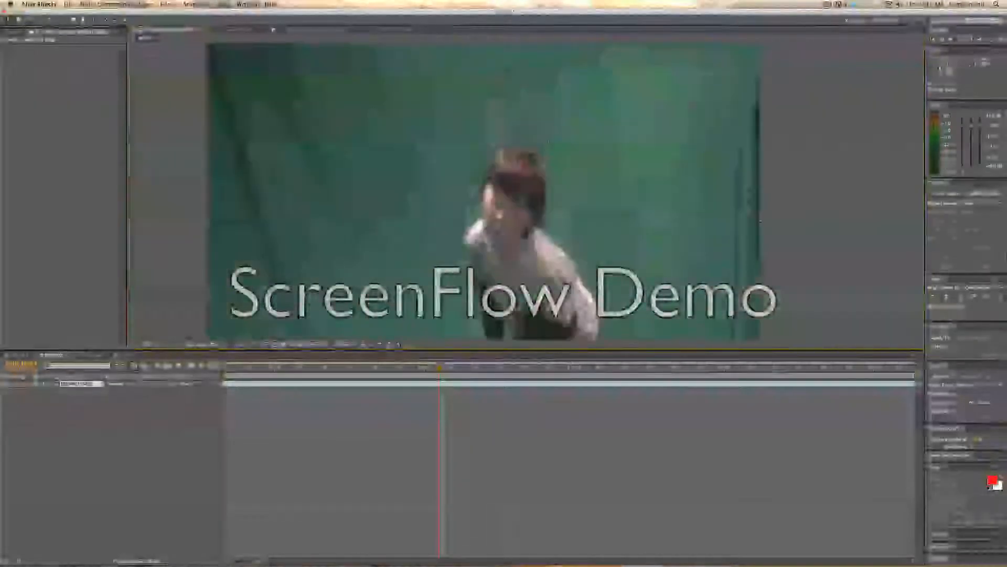
scroll(517, 123, "down", 3)
scroll(511, 126, "up", 4)
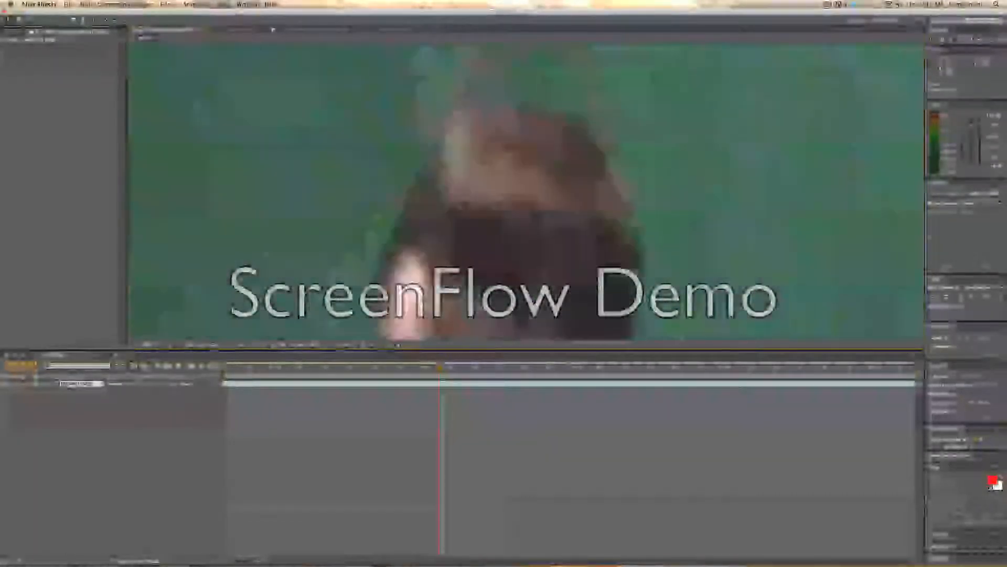
left_click_drag(511, 126, 511, 310)
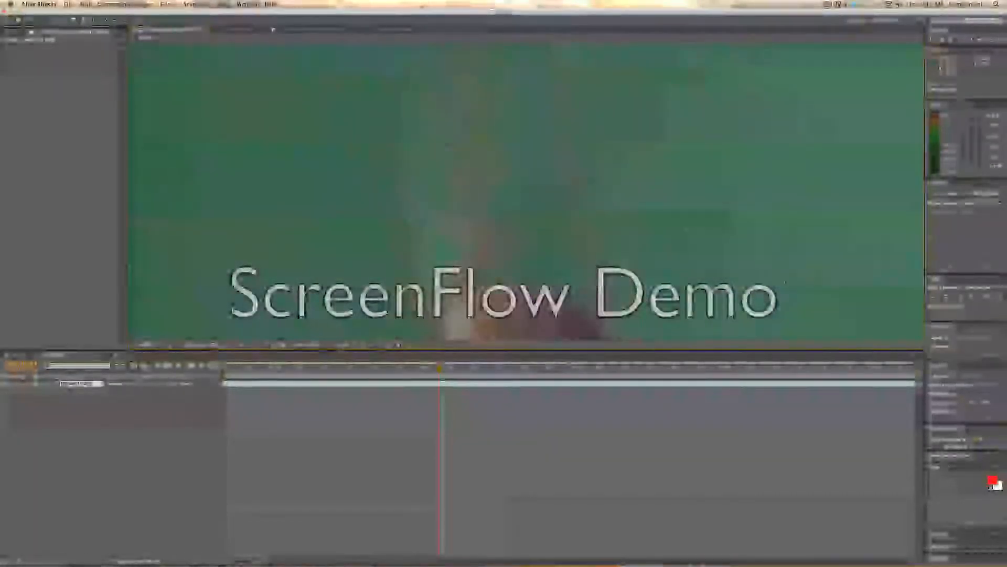
scroll(525, 194, "down", 5)
scroll(525, 194, "up", 3)
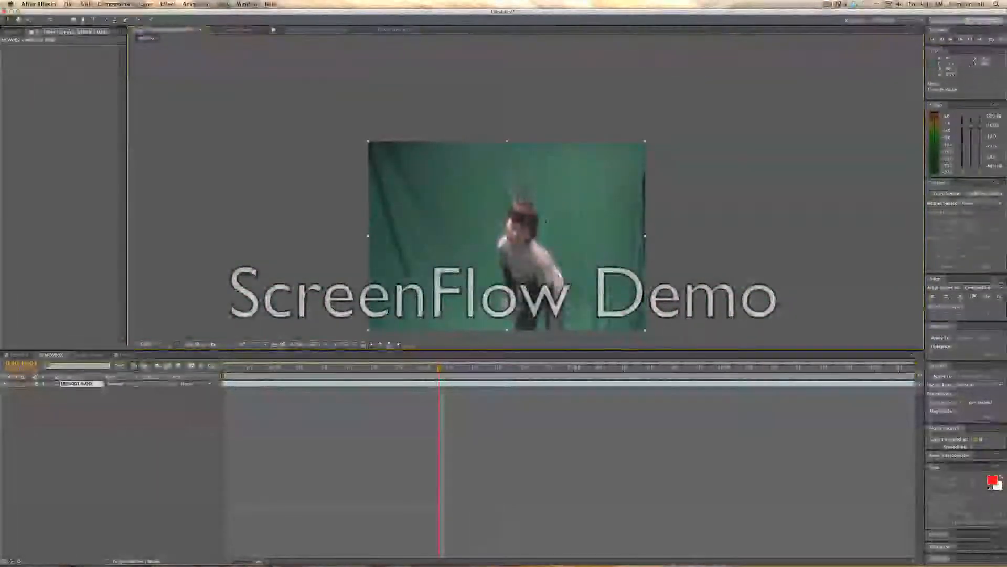
left_click_drag(543, 208, 555, 172)
scroll(548, 194, "down", 2)
scroll(547, 195, "up", 3)
scroll(547, 195, "down", 2)
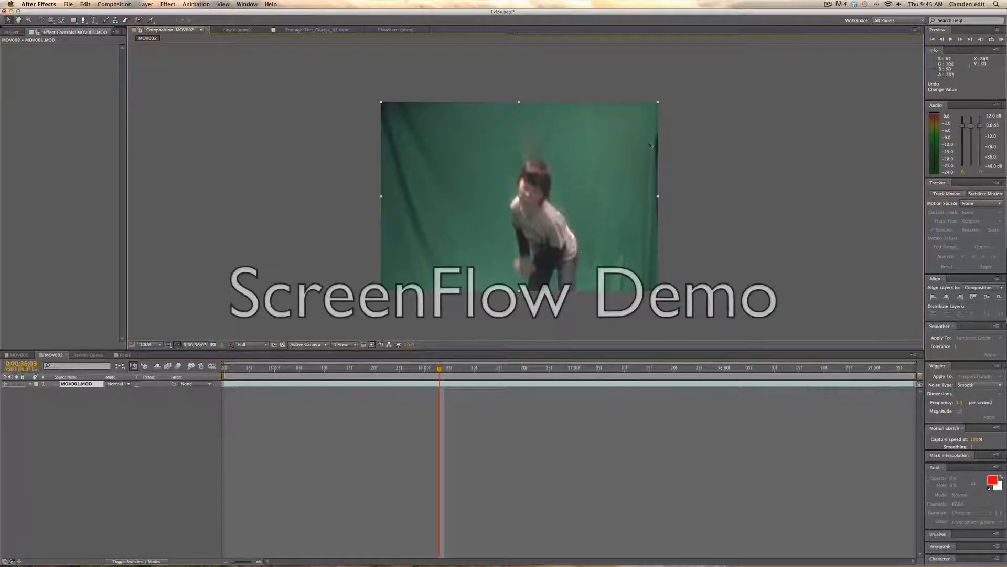
mouse_move(650, 176)
left_mouse_down()
mouse_move(653, 204)
mouse_move(649, 175)
left_mouse_up()
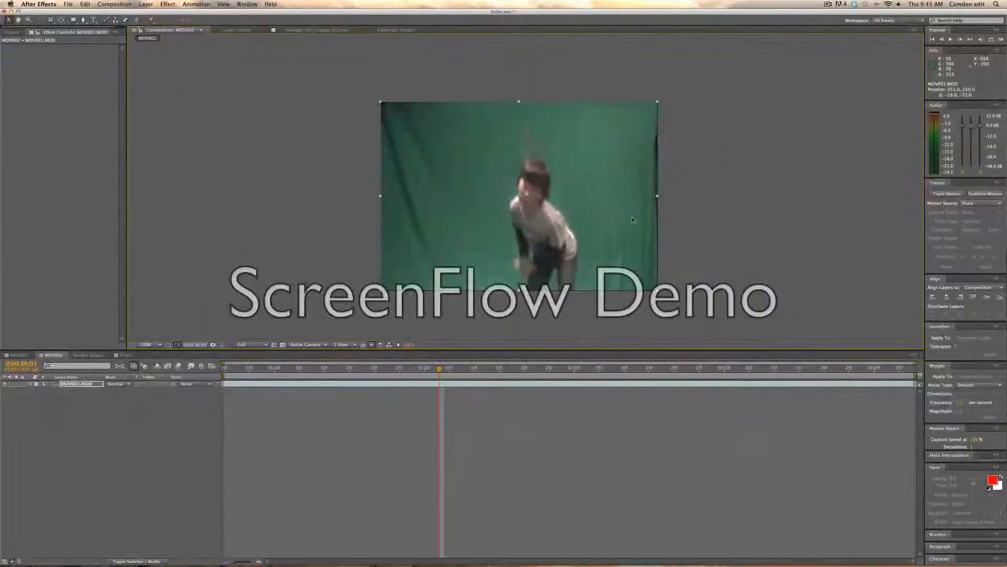
key("super+z")
key("super+z")
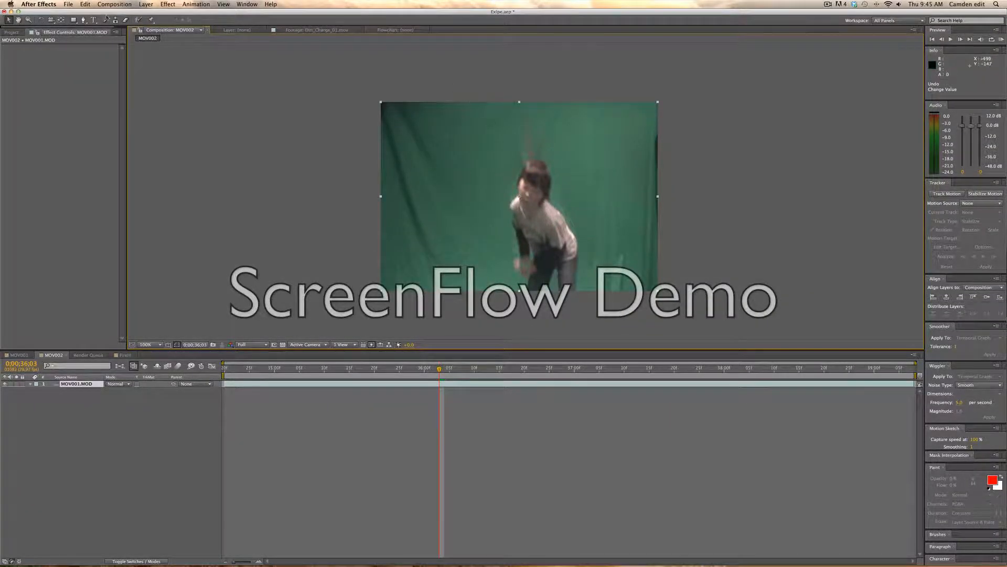
Draw a closed Pen-tool mask around the left edge of the green-screen backdrop, extending outside the frame.
left_click(85, 20)
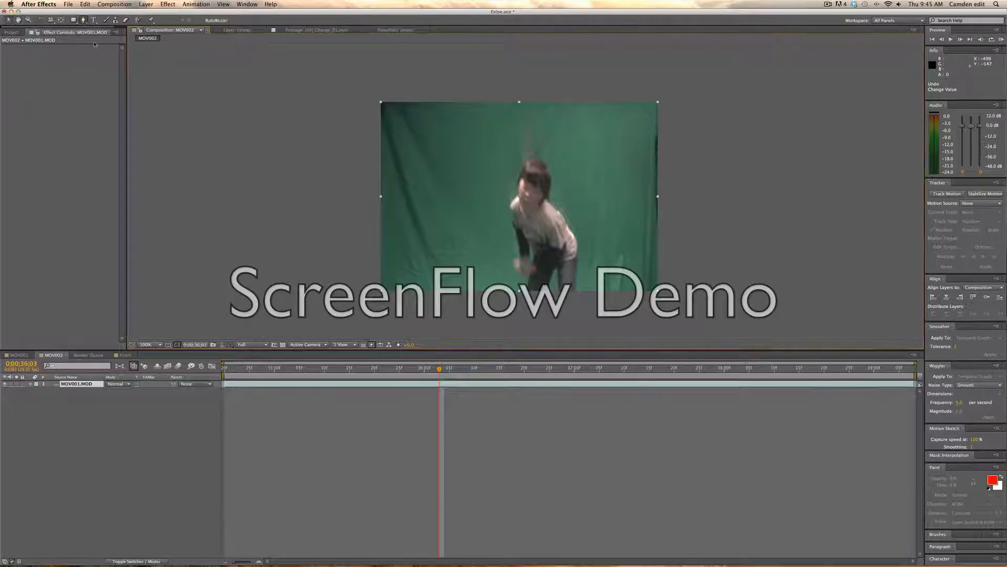
left_click(385, 92)
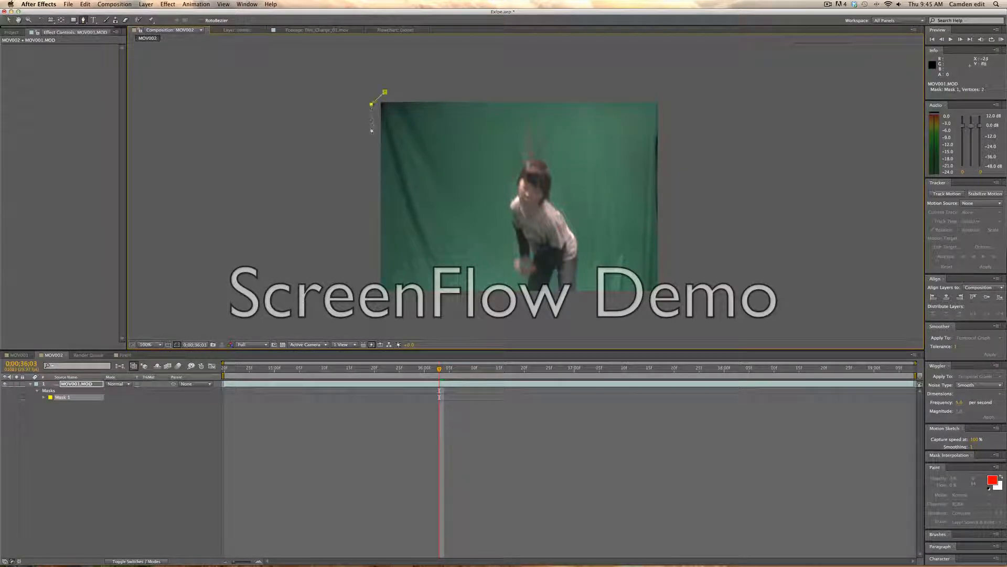
left_click(358, 280)
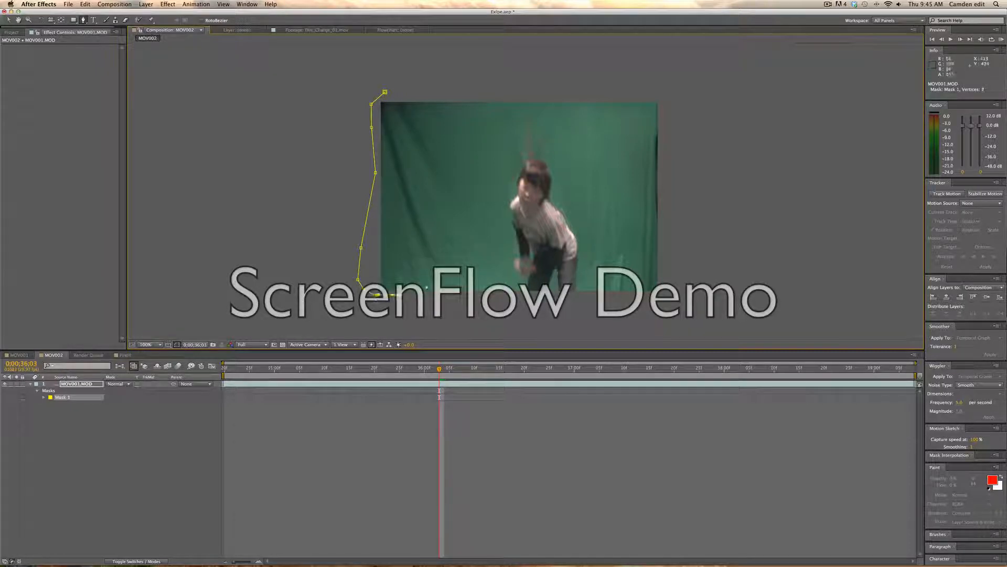
left_click_drag(426, 235, 424, 230)
left_click_drag(421, 217, 418, 210)
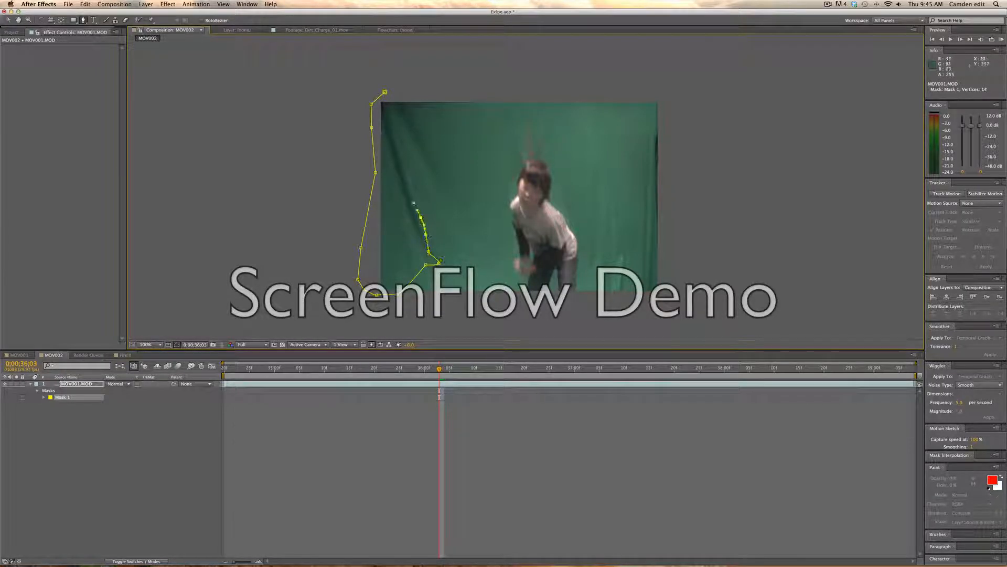
left_click(426, 177)
left_click(441, 166)
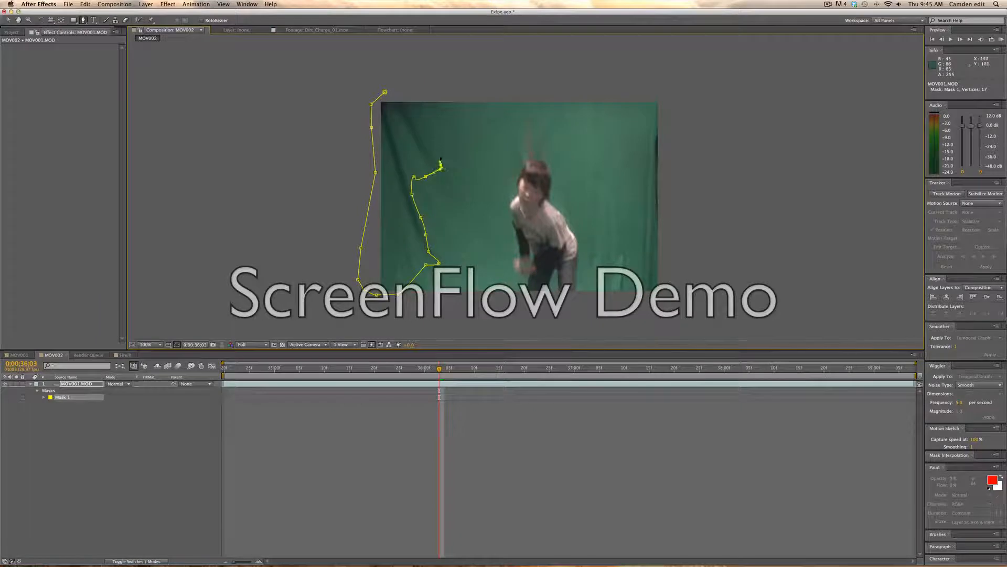
left_click(411, 100)
left_click(385, 92)
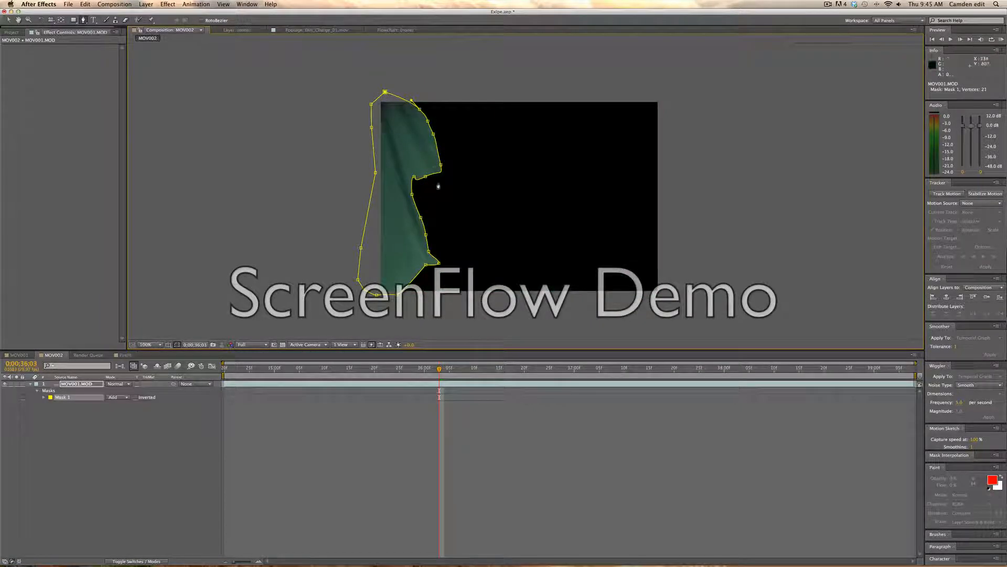
Set the left mask's mode to Subtract so the enclosed area is cut out.
left_click(89, 384)
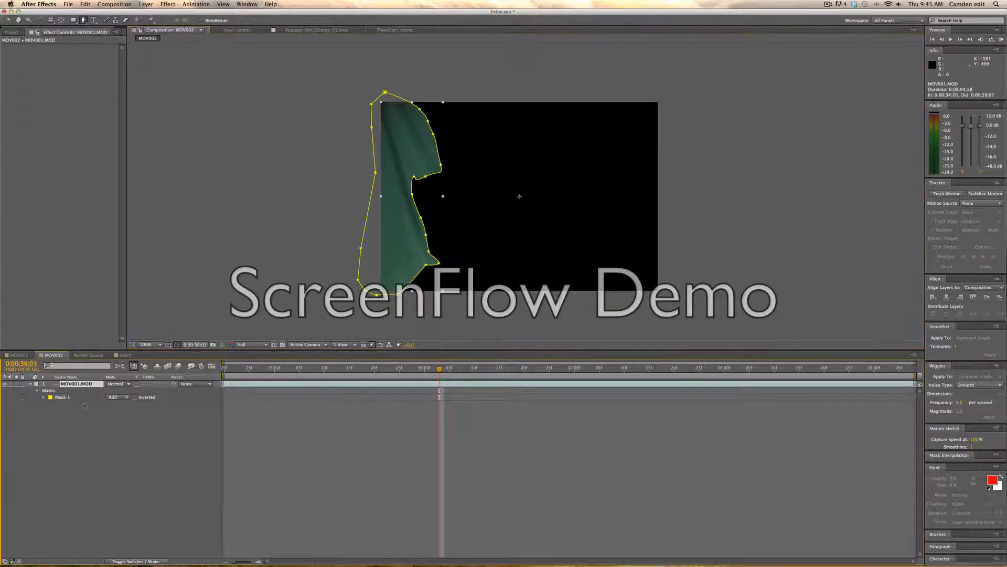
left_click(87, 397)
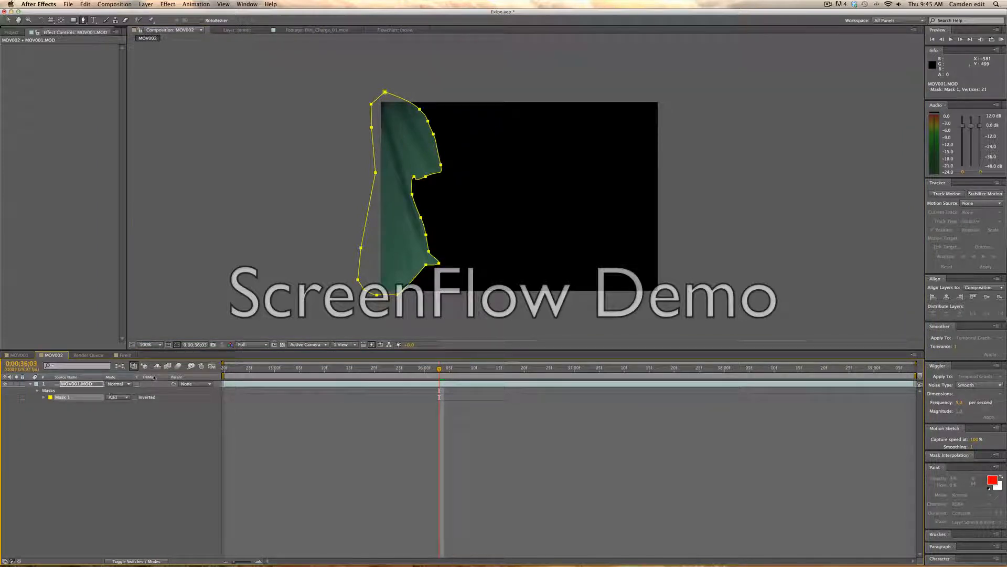
key("m")
key("m")
key("m")
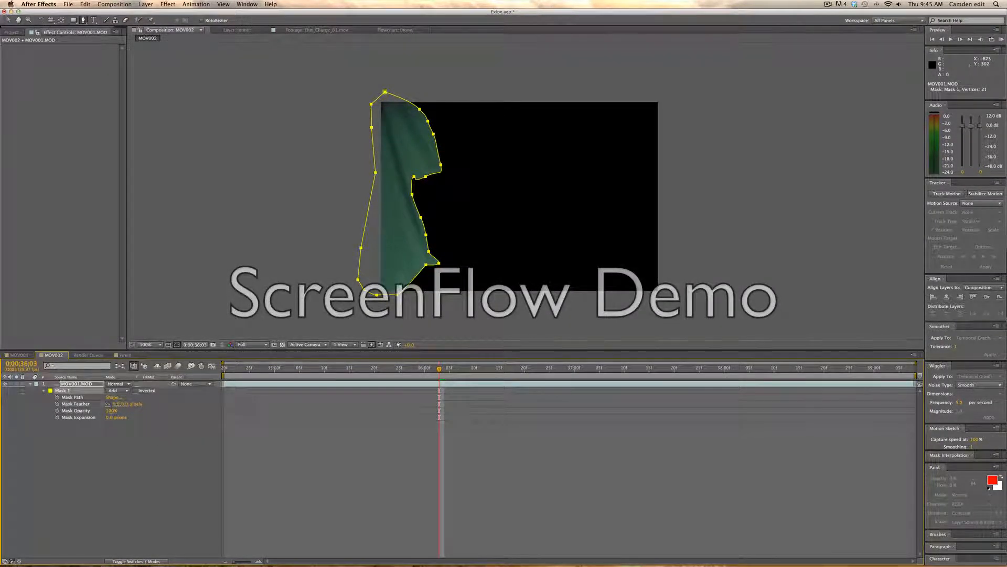
left_click(107, 404)
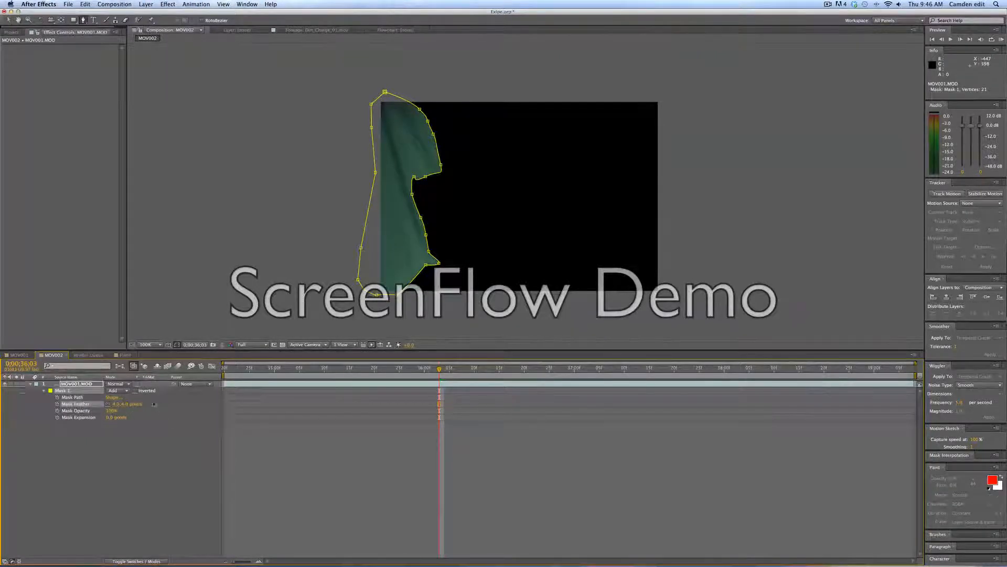
left_click(135, 391)
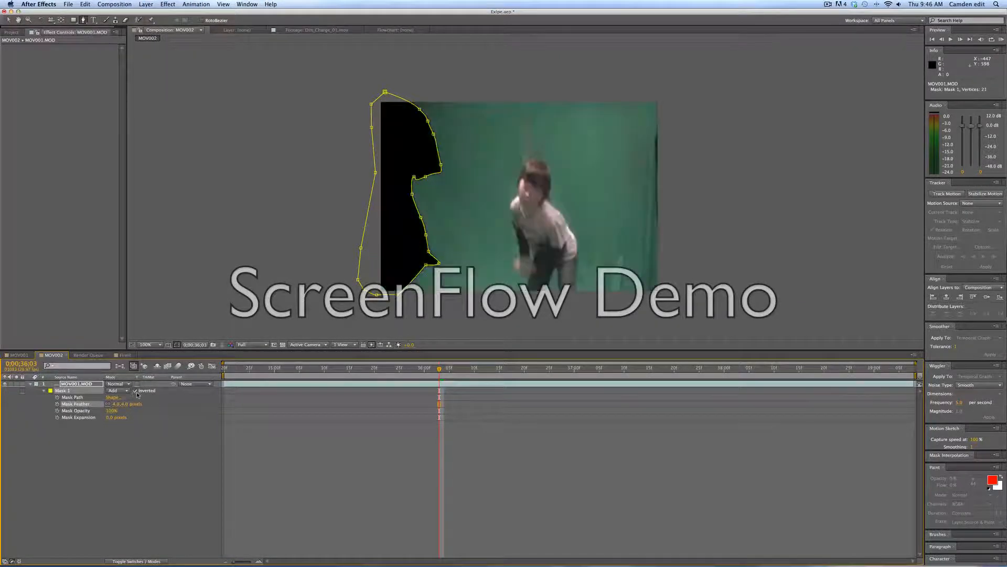
left_click(136, 392)
left_click(121, 391)
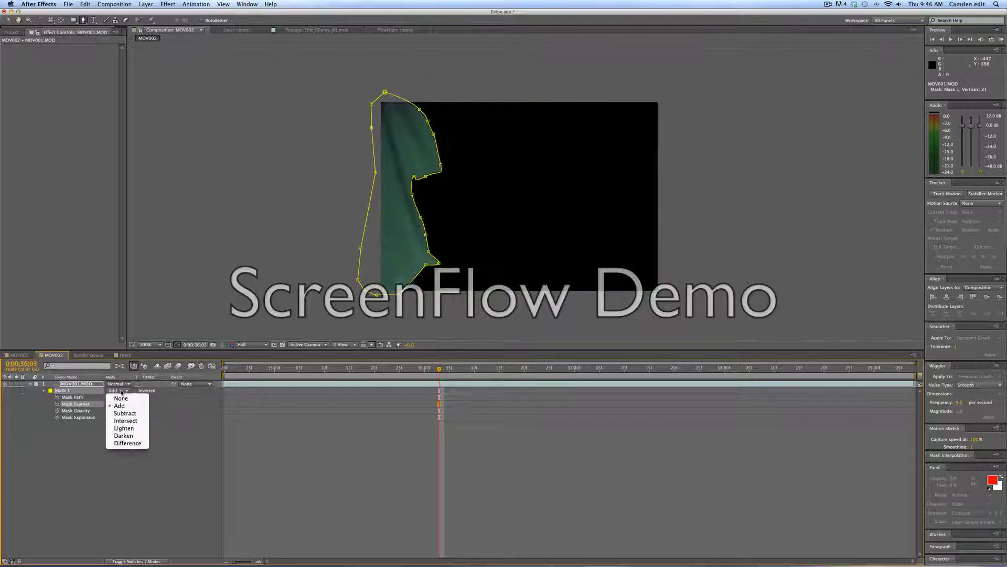
left_click(126, 414)
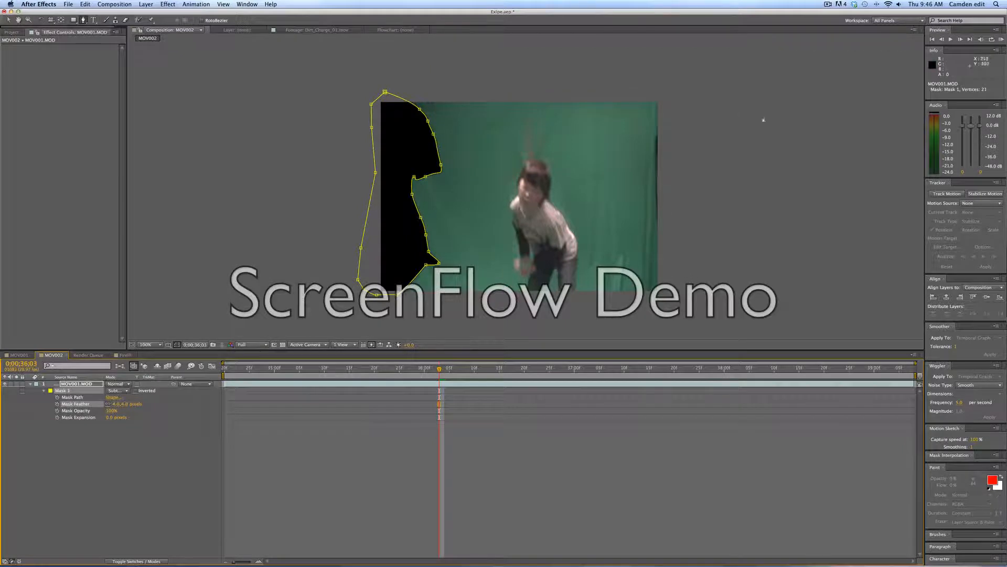
Draw a second mask along the frame's right edge and set its mode to Subtract.
left_click(657, 116)
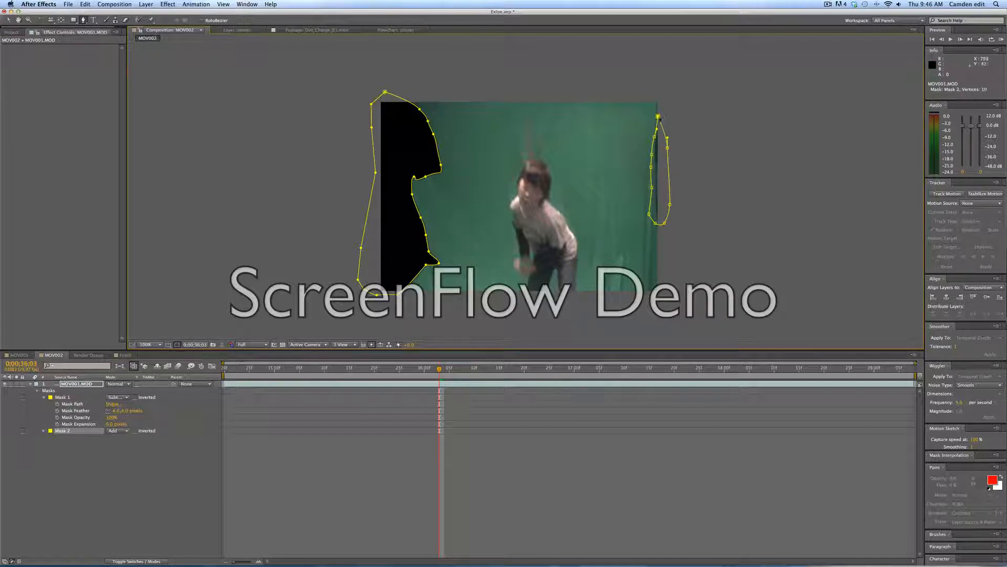
left_click(117, 430)
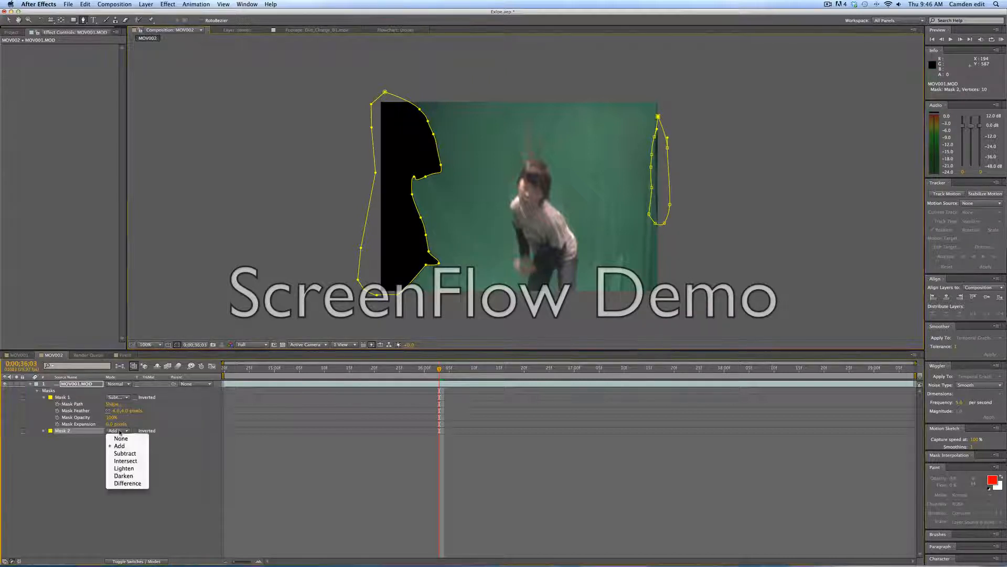
left_click(118, 453)
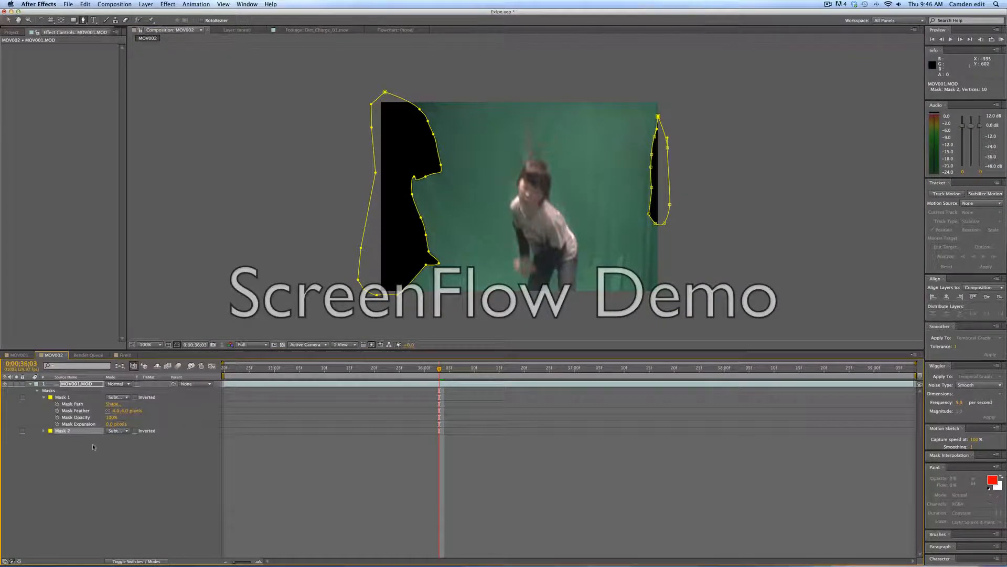
Play back the composition and zoom in to check the masked footage.
key("m")
left_click(54, 400)
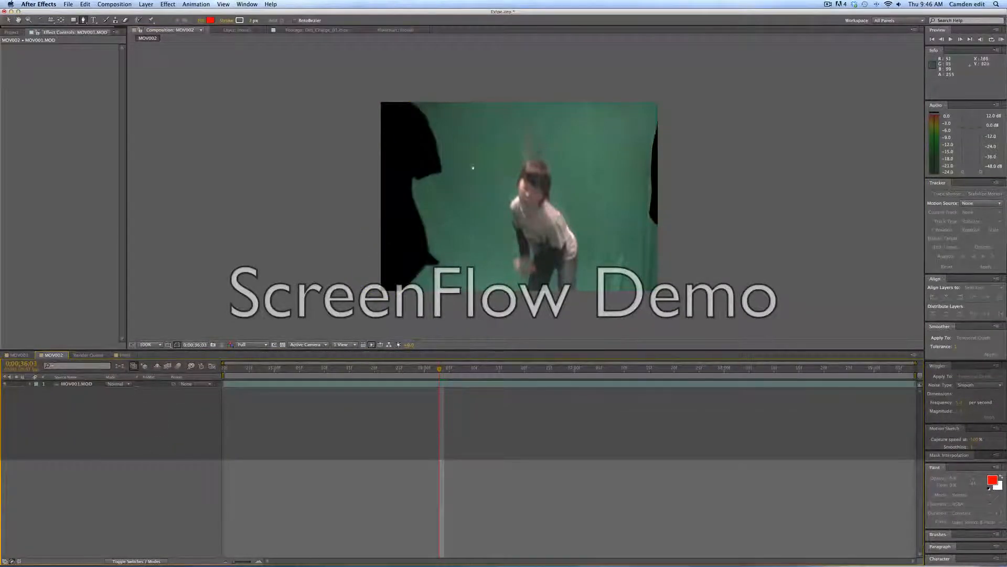
key("space")
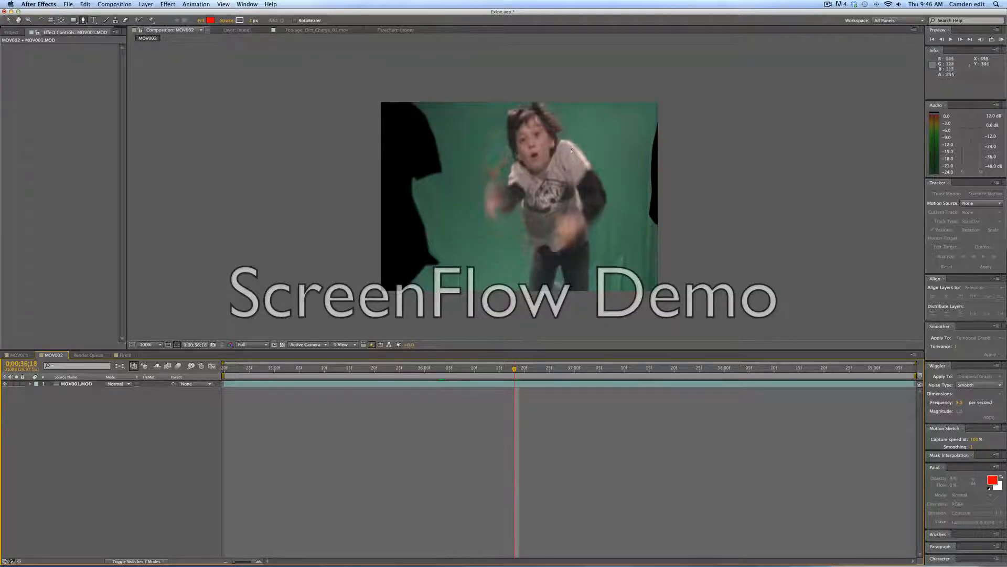
scroll(567, 136, "up", 4)
scroll(395, 217, "down", 6)
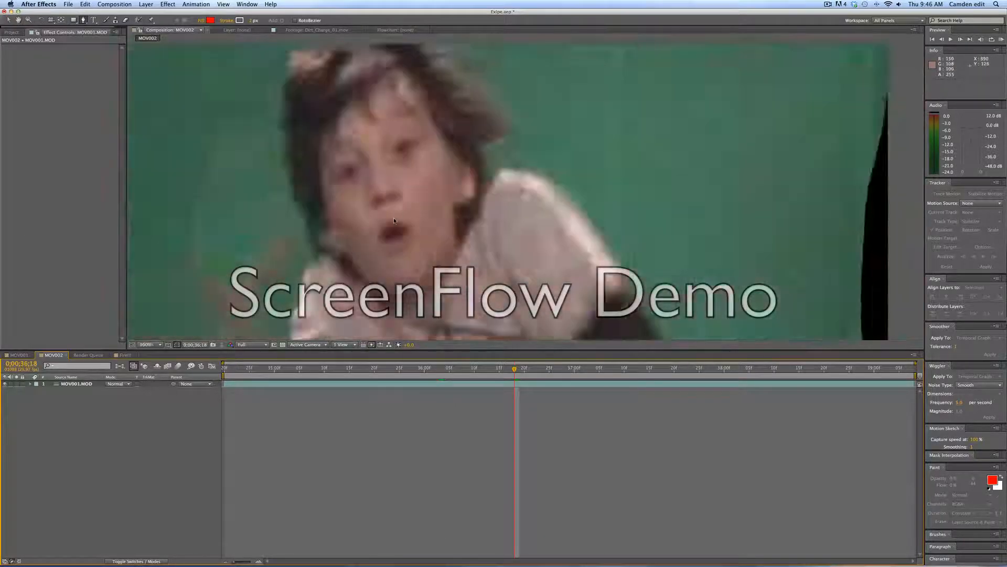
left_click(395, 222)
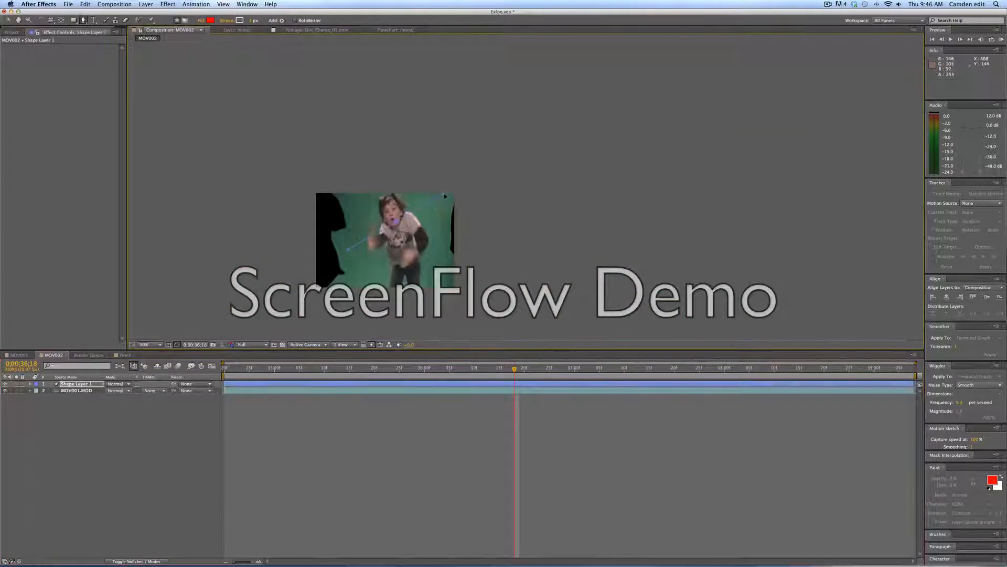
key("super+z")
key("super+z")
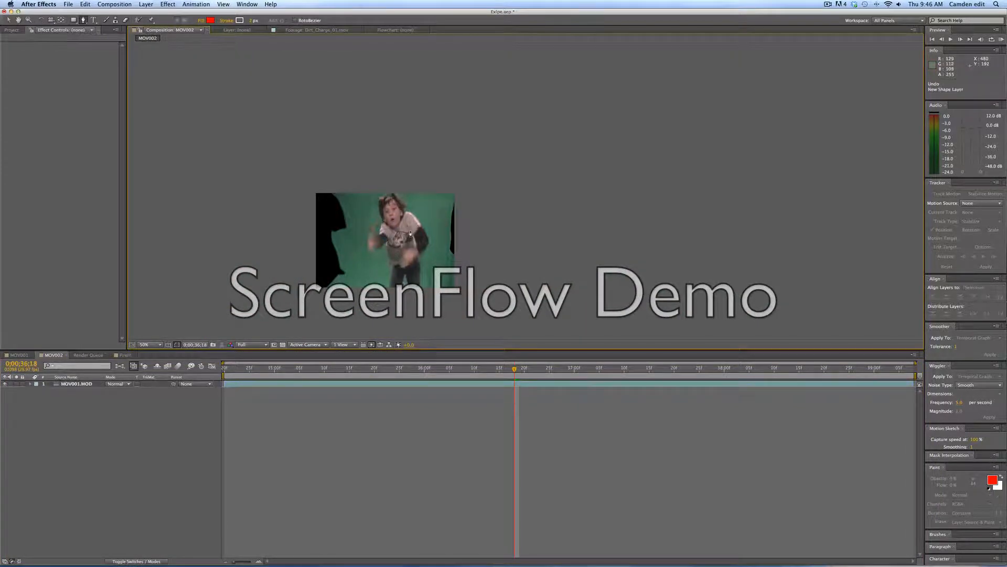
Play back and scrub through the clip to review the masked footage.
key("space")
left_click_drag(410, 234, 507, 176)
scroll(507, 177, "down", 2)
scroll(507, 176, "up", 2)
scroll(490, 205, "up", 2)
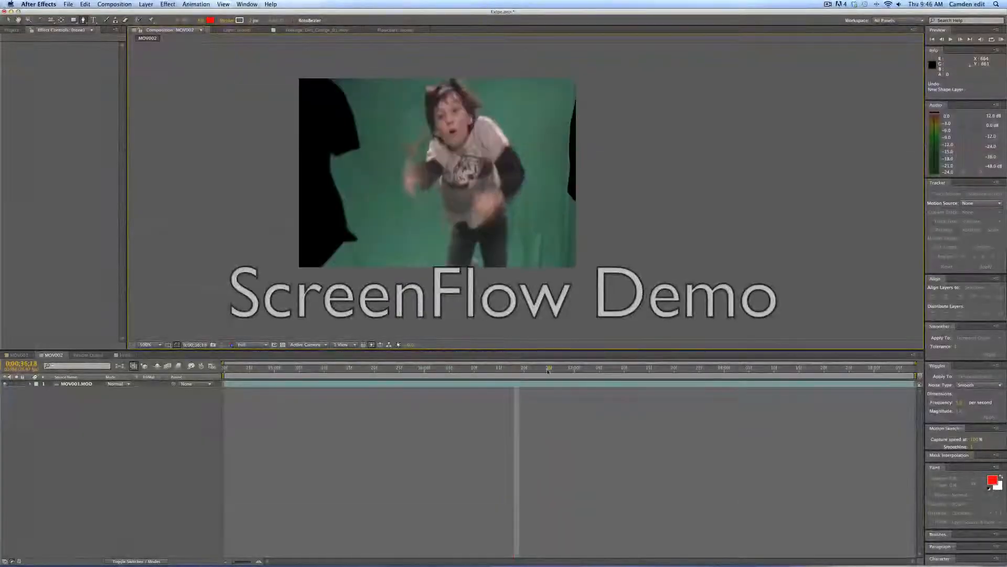
mouse_move(549, 371)
left_mouse_down()
mouse_move(601, 371)
mouse_move(550, 371)
mouse_move(559, 370)
left_mouse_up()
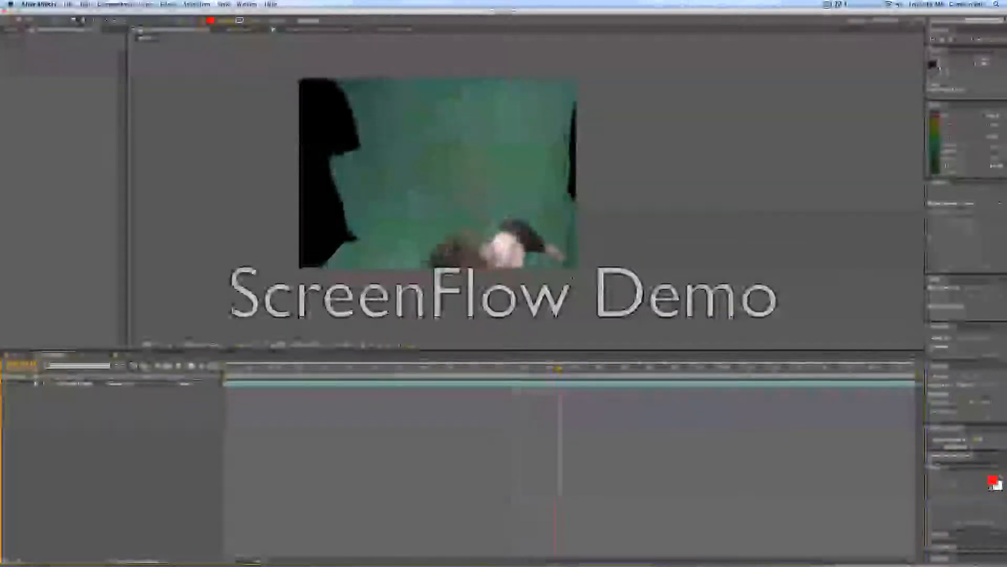
key("v")
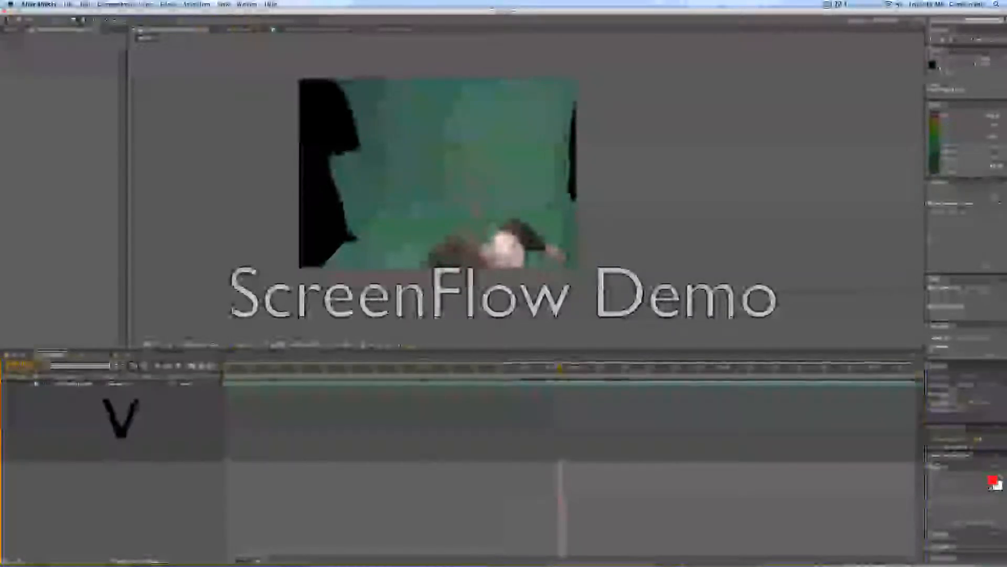
key("space")
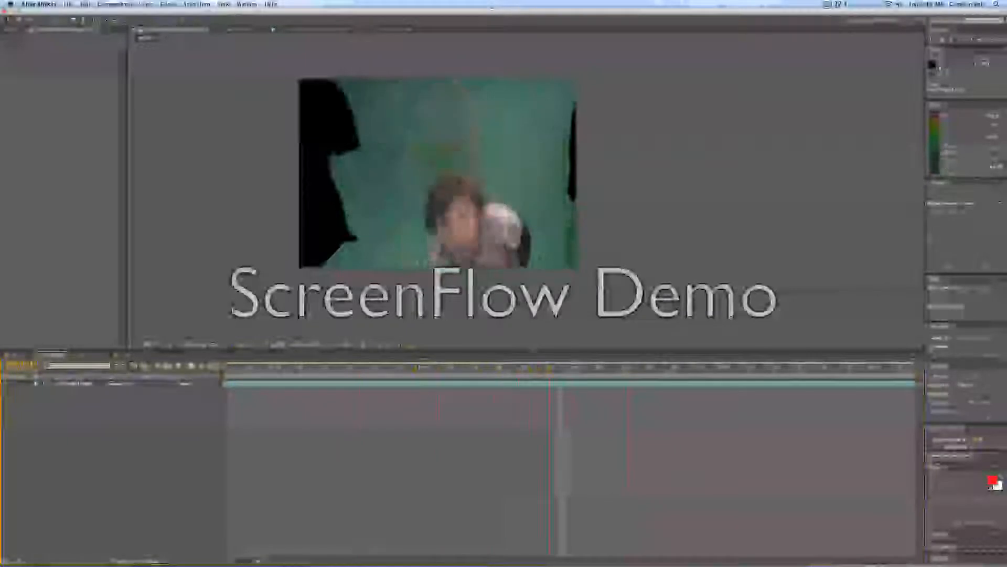
key("space")
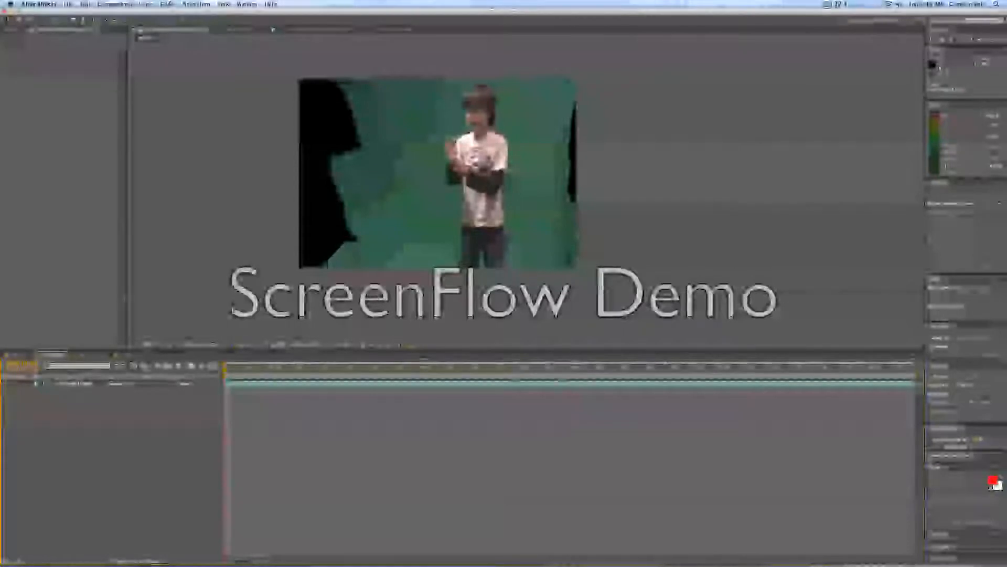
Apply the Keylight (1.2) keying effect to the green-screen clip layer.
left_click(82, 383)
left_click(166, 4)
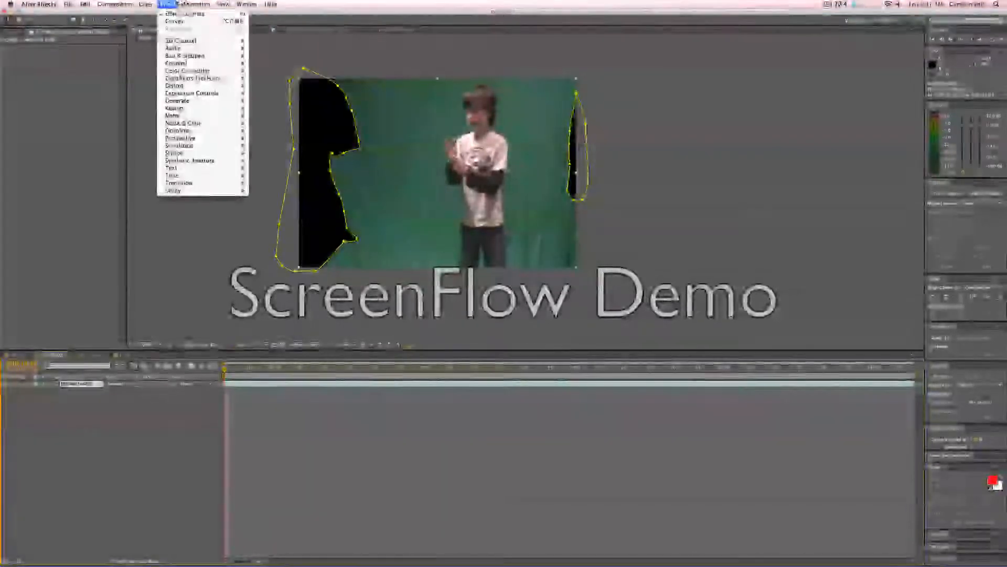
mouse_move(220, 108)
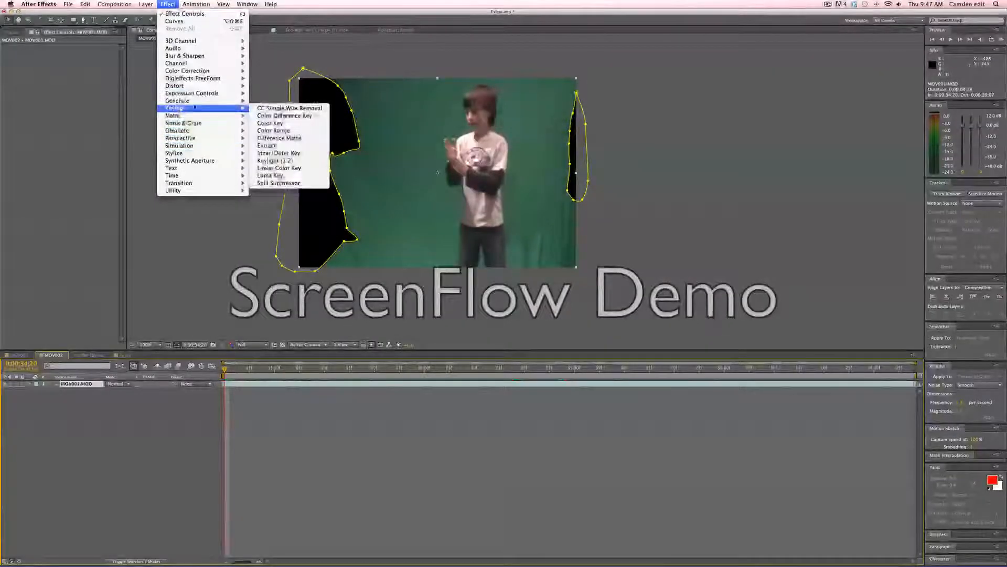
left_click(274, 161)
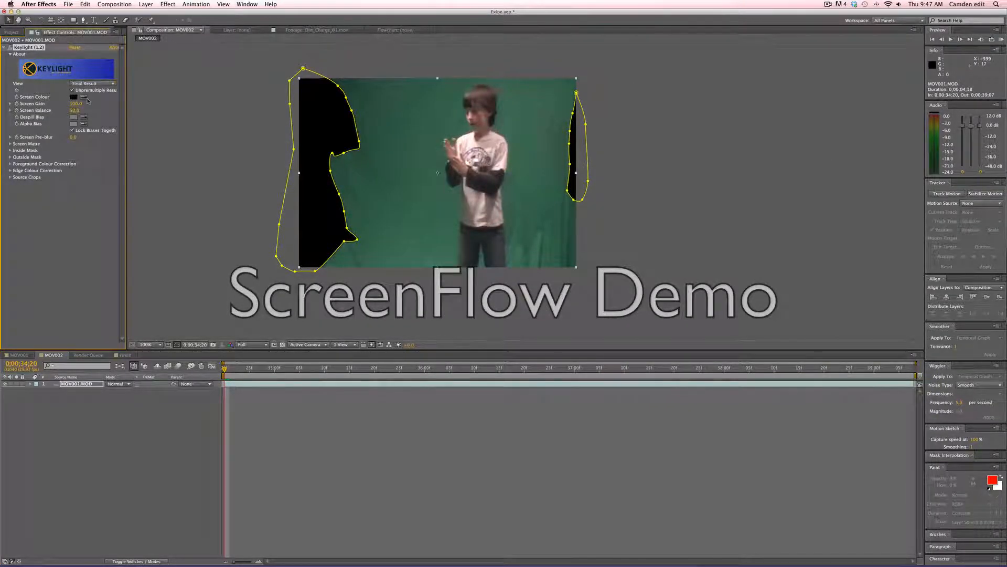
Sample the green backdrop as Keylight's screen colour and adjust the Screen Gain.
left_click(417, 95)
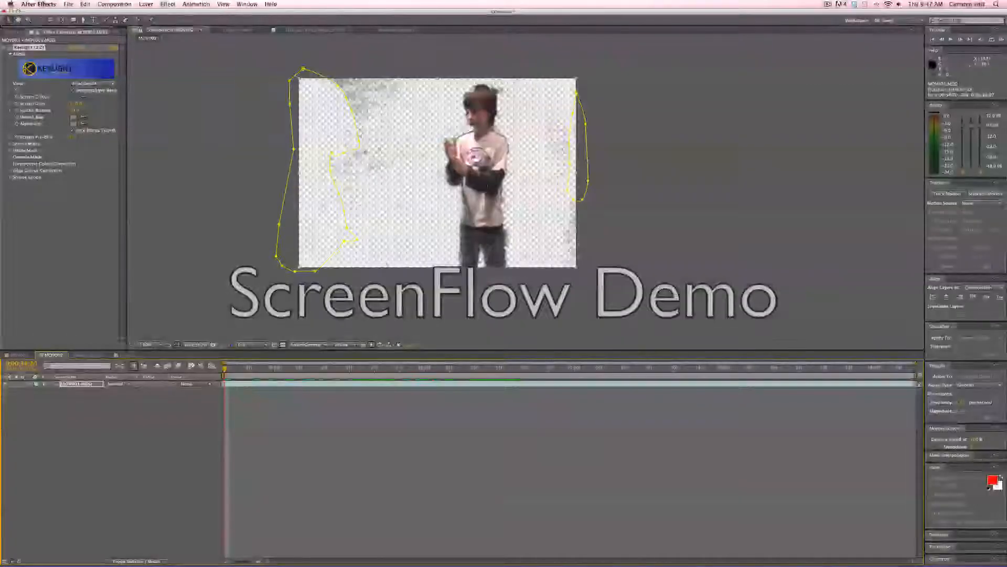
left_click_drag(72, 106, 75, 106)
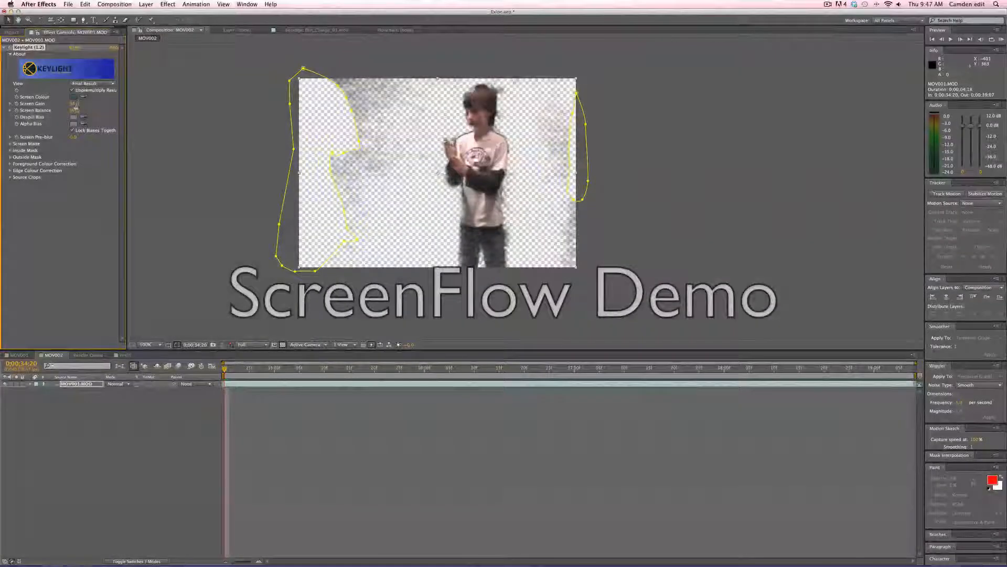
left_click_drag(76, 107, 78, 107)
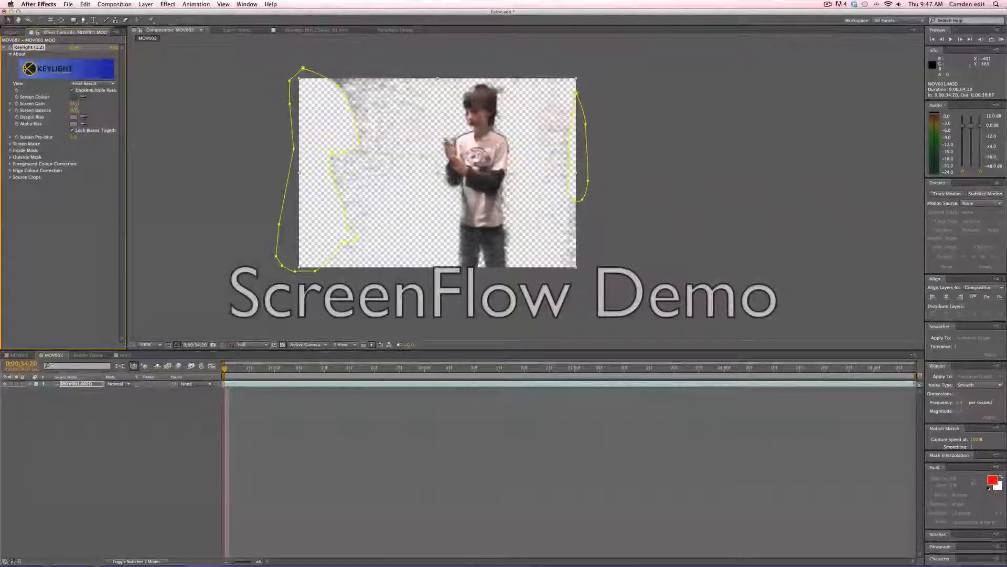
Expand the Screen Matte settings and sample the green backdrop again as the screen colour.
left_click(11, 144)
left_click_drag(73, 150, 59, 154)
key("space")
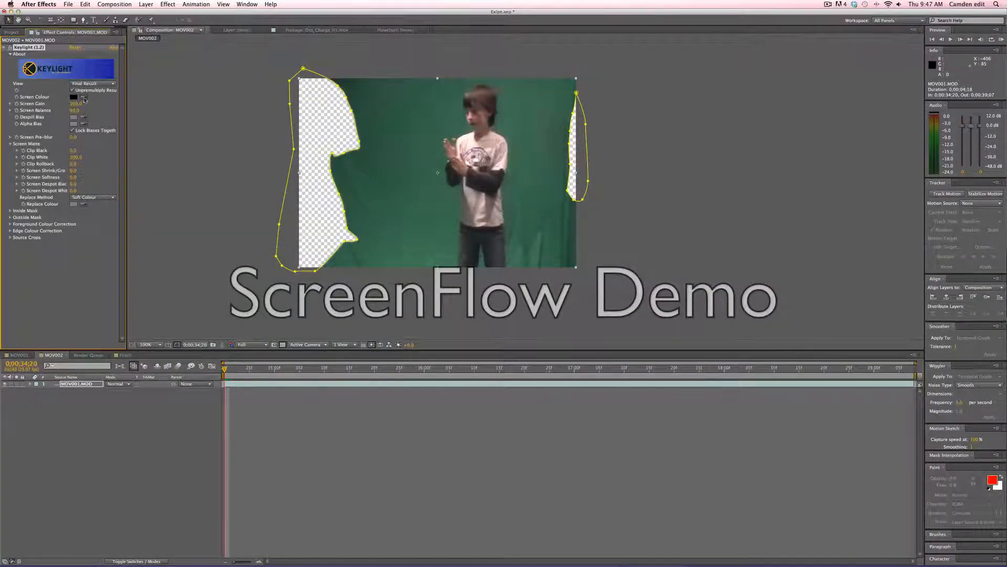
left_click(393, 90)
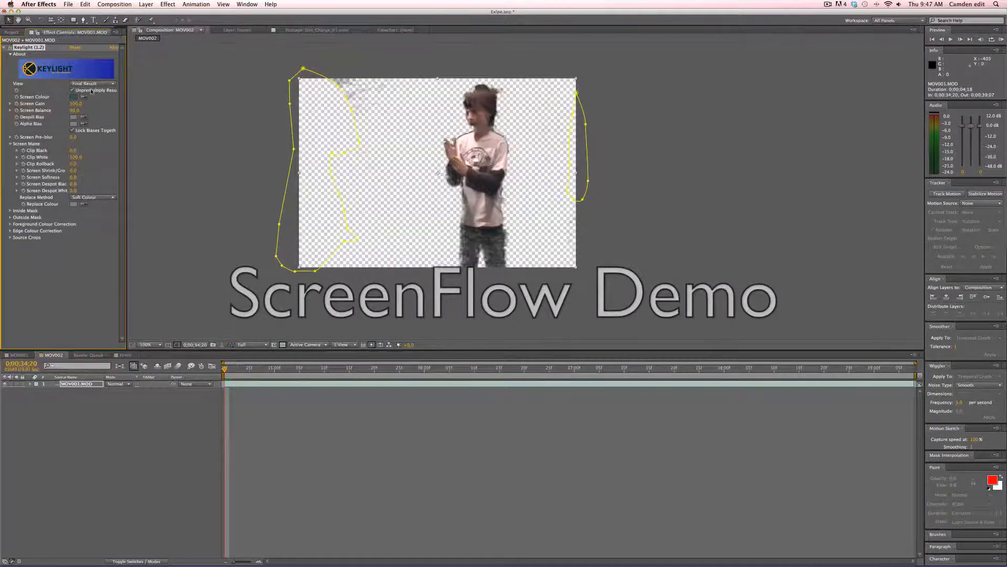
Switch Keylight's view to Screen Matte and zoom in to inspect the matte.
left_click(92, 83)
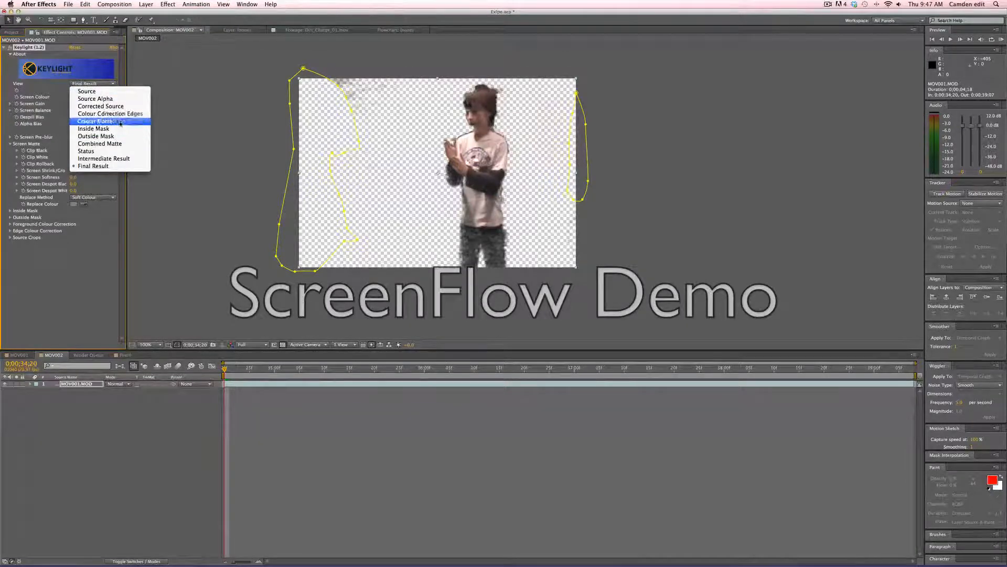
left_click(120, 122)
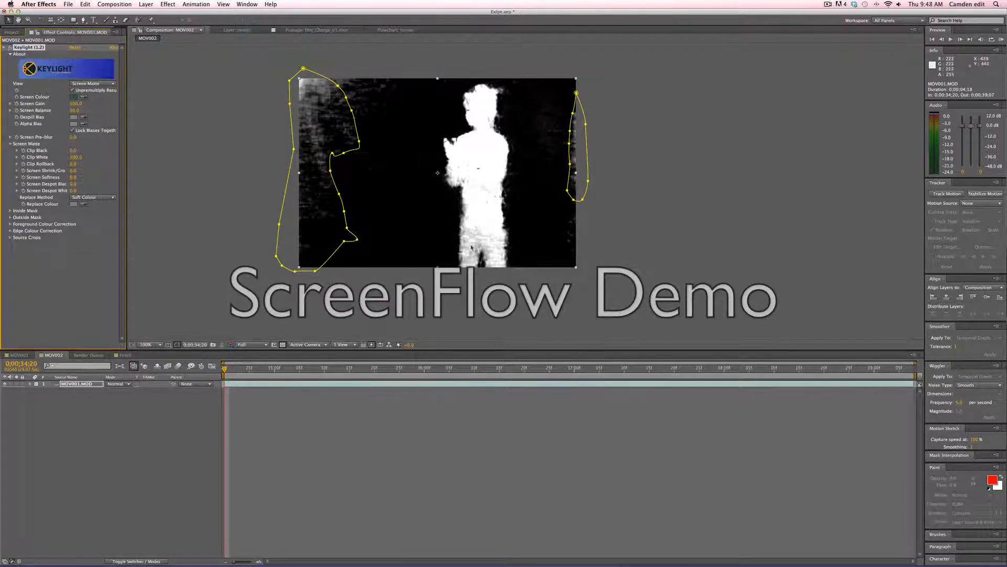
scroll(480, 242, "down", 3)
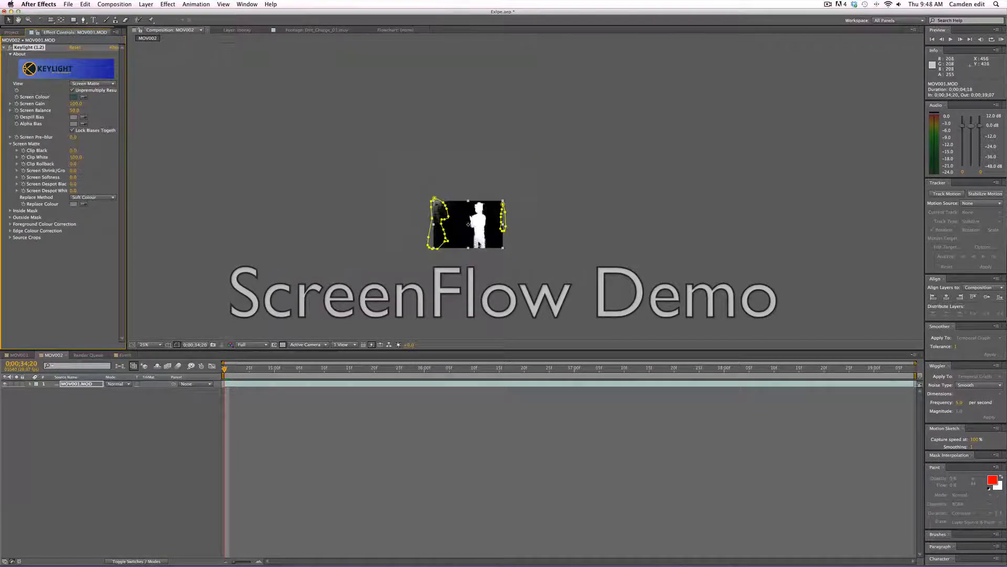
scroll(479, 242, "up", 7)
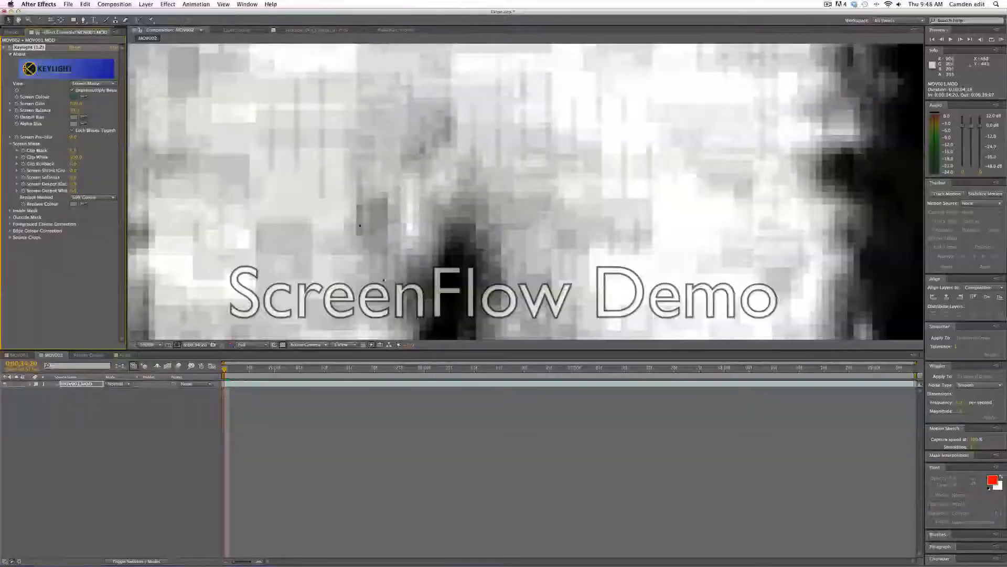
scroll(360, 226, "down", 7)
scroll(389, 193, "up", 2)
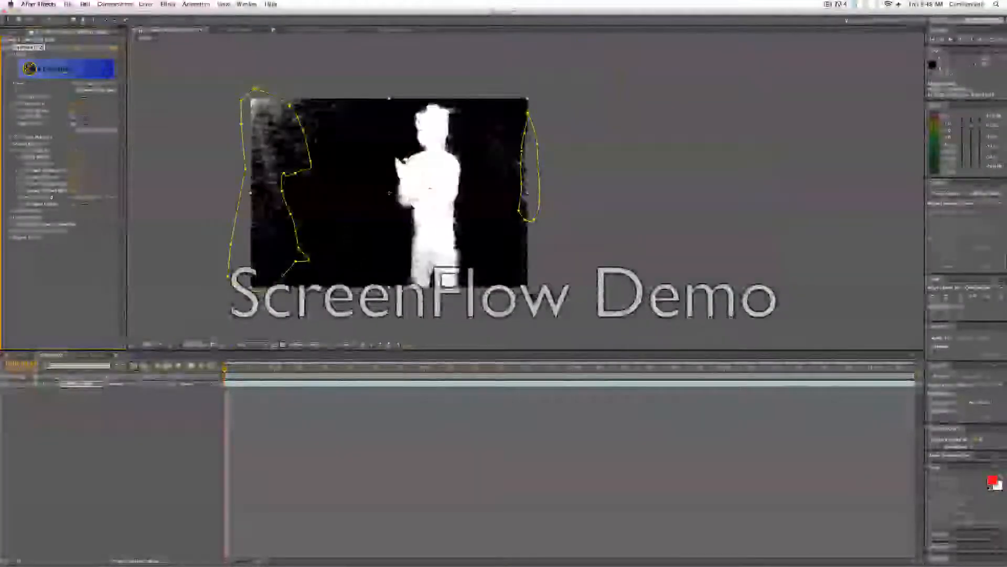
scroll(315, 105, "up", 4)
scroll(315, 105, "down", 5)
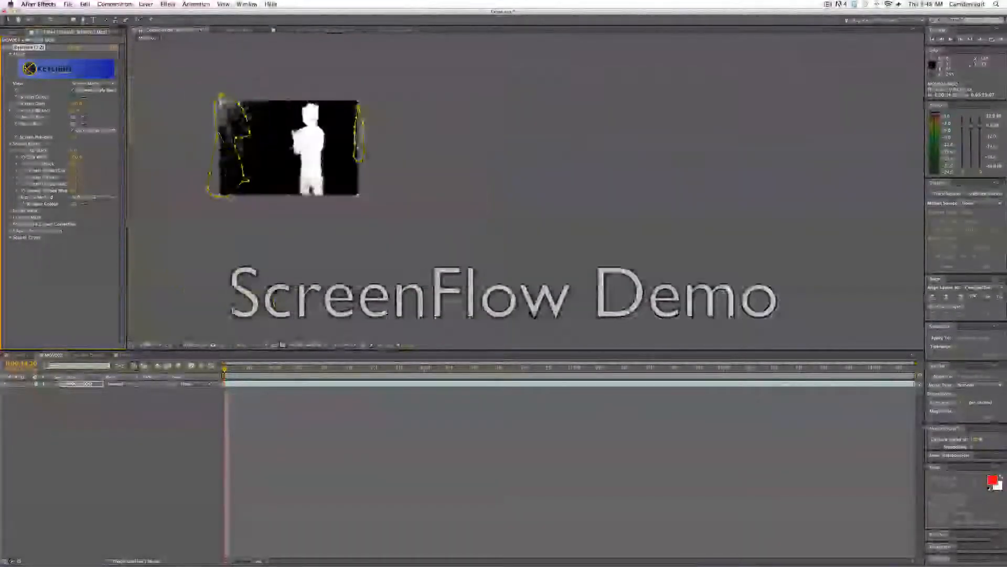
scroll(253, 153, "up", 4)
scroll(253, 153, "down", 3)
Set the Screen Matte's Clip Black to about 27 and Clip White to about 80.
left_click_drag(294, 164, 434, 210)
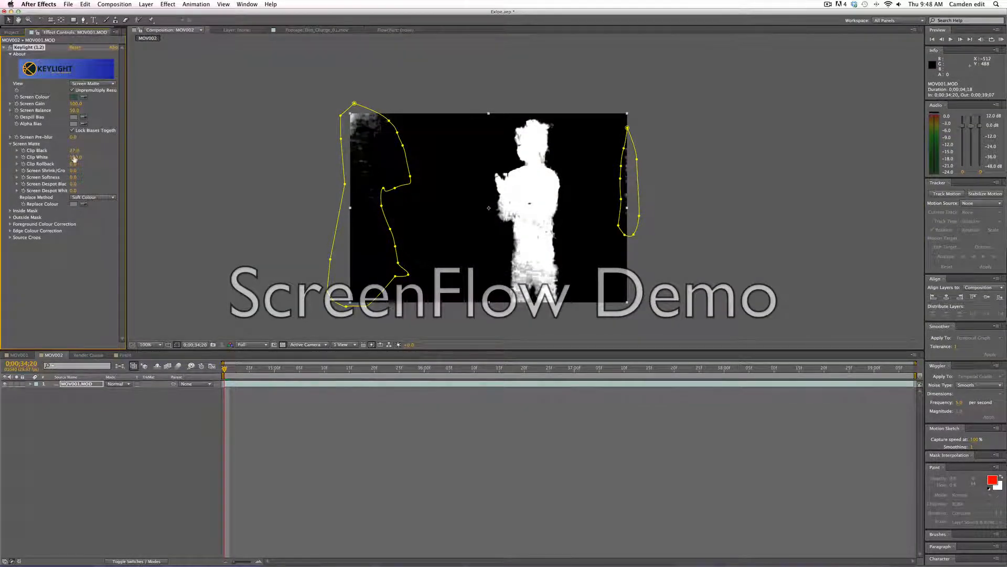
mouse_move(74, 159)
left_mouse_down()
mouse_move(55, 156)
mouse_move(83, 175)
left_mouse_up()
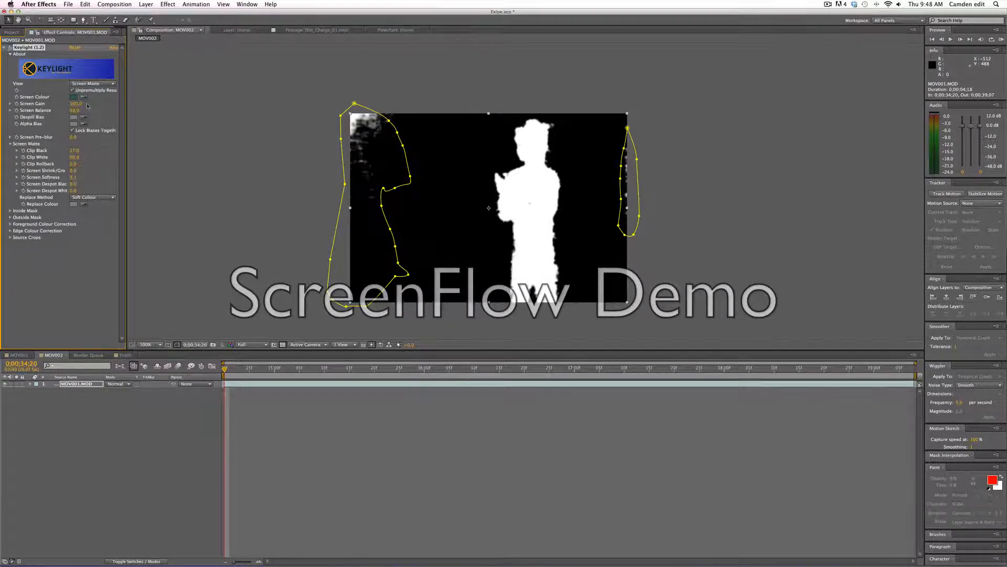
Switch Keylight's view back to Final Result and scrub the timeline to review the key.
left_click(91, 83)
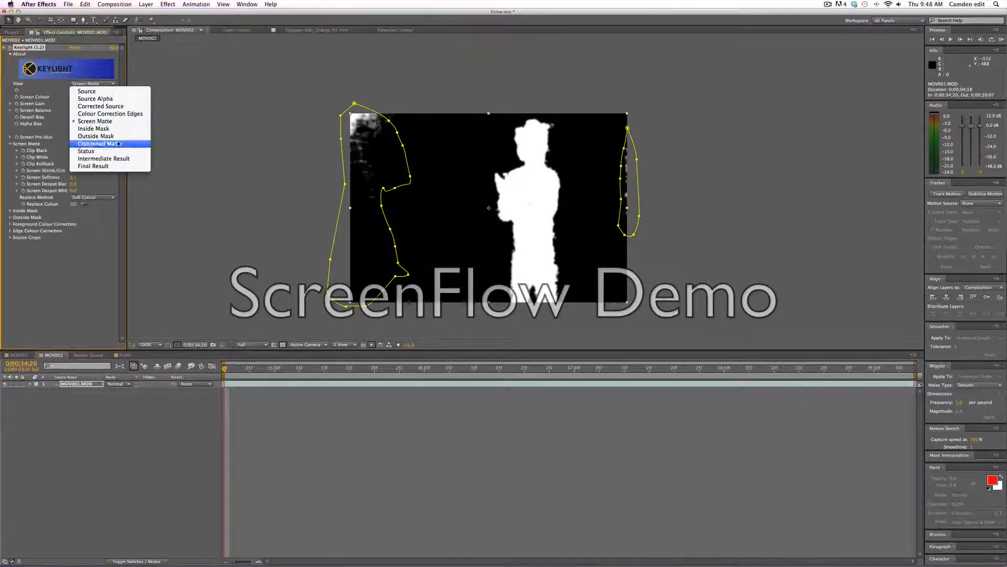
left_click(95, 166)
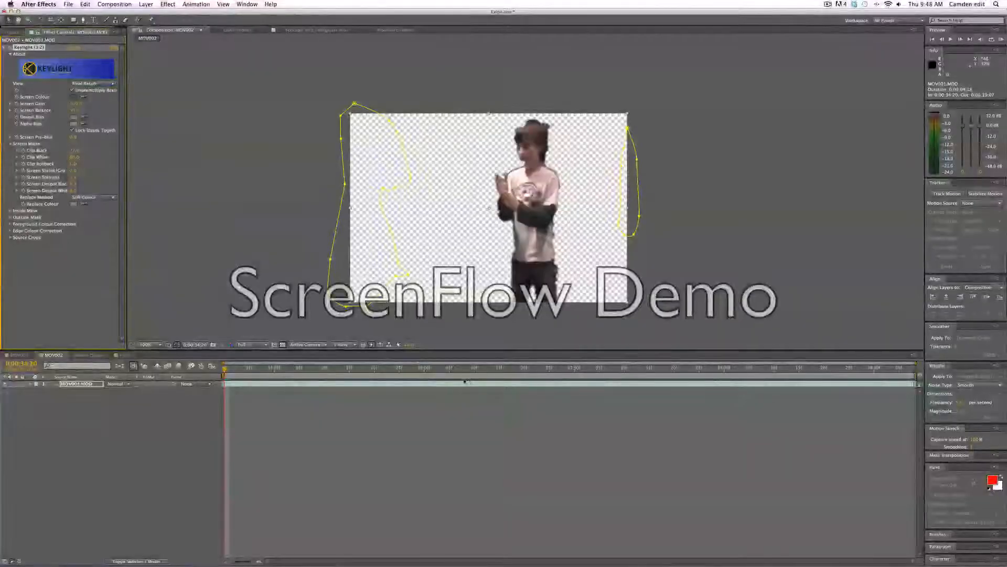
key("space")
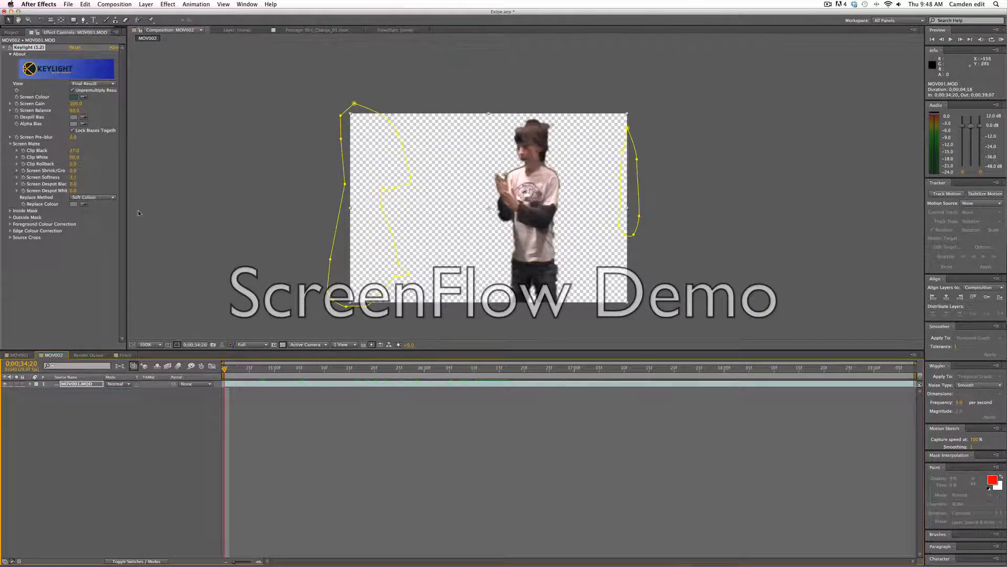
left_click(257, 364)
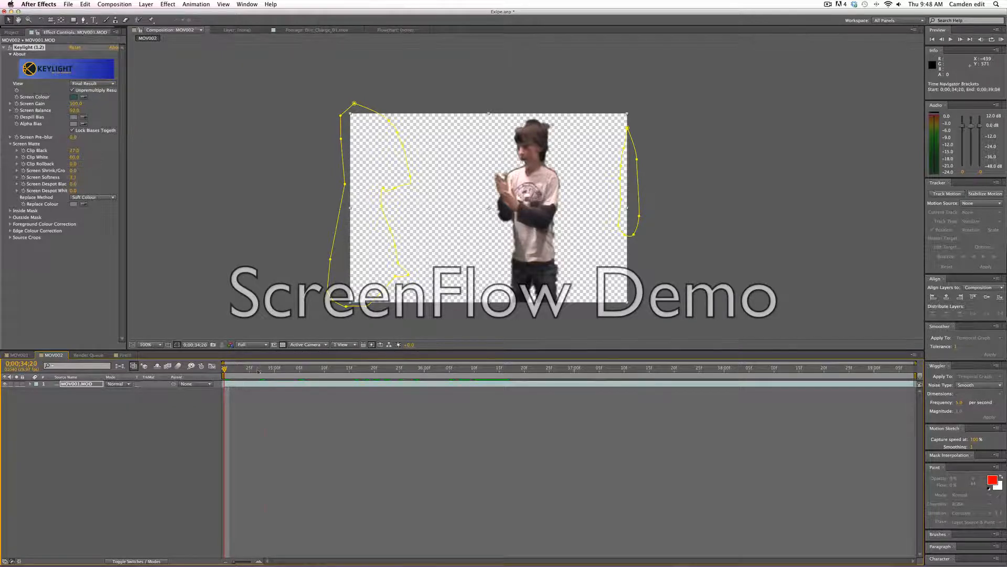
left_click_drag(257, 369, 506, 384)
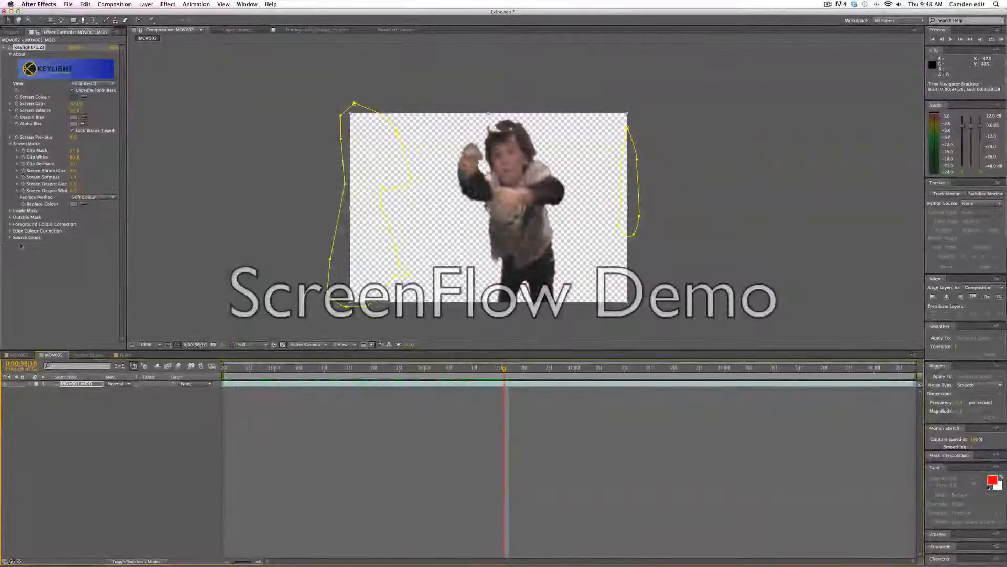
Set the Screen Matte's Replace Colour to black.
left_click(73, 204)
left_click_drag(260, 158, 264, 126)
left_click_drag(230, 195, 230, 205)
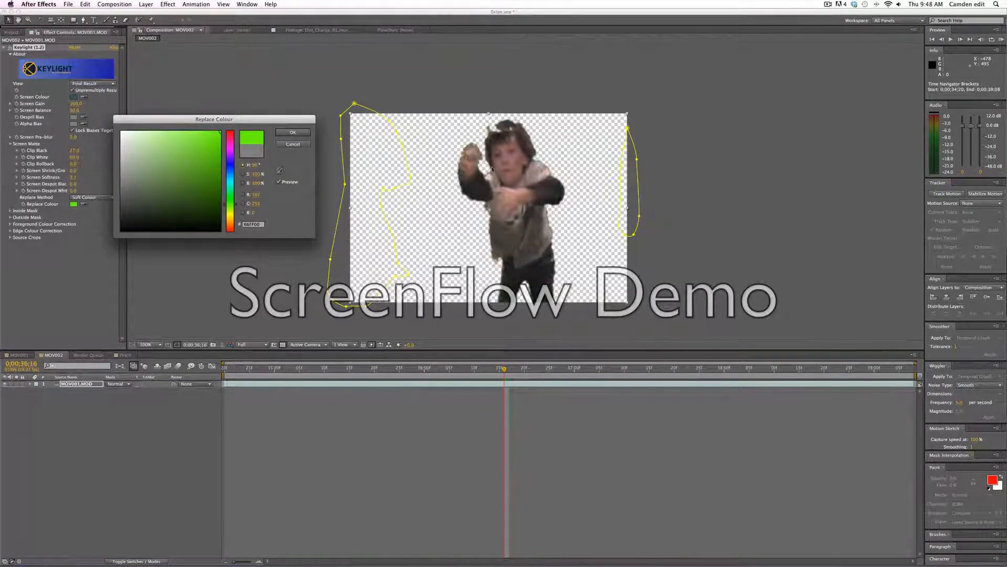
left_click_drag(201, 133, 120, 131)
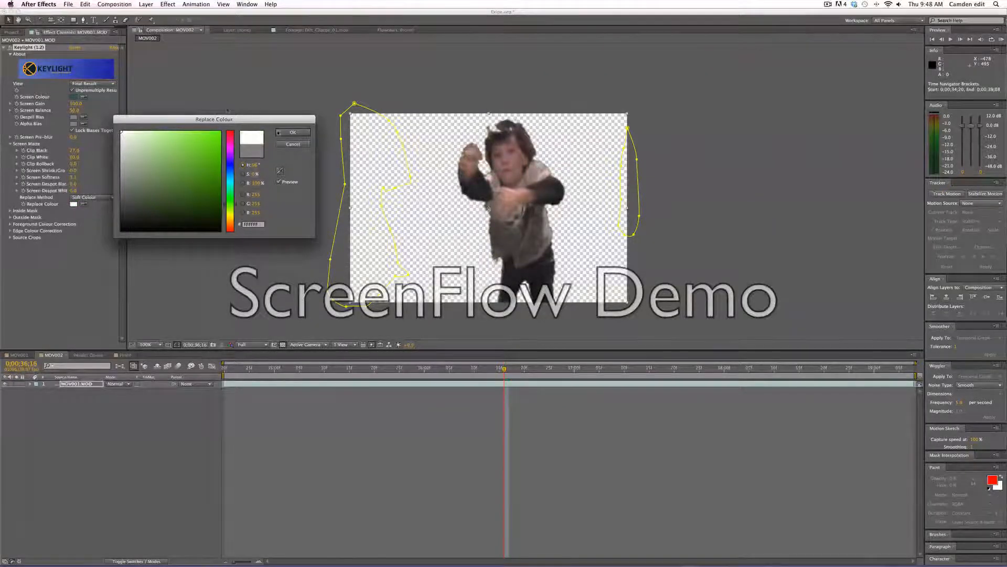
left_click_drag(214, 181, 267, 224)
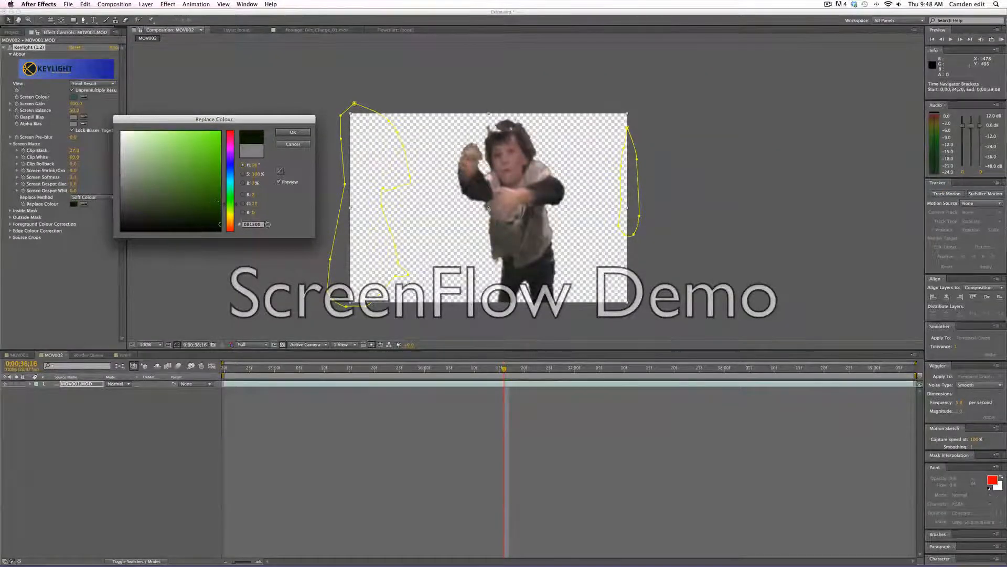
left_click(278, 137)
Switch Keylight's view to Intermediate Result and zoom in to inspect the keyed edges.
left_click(79, 84)
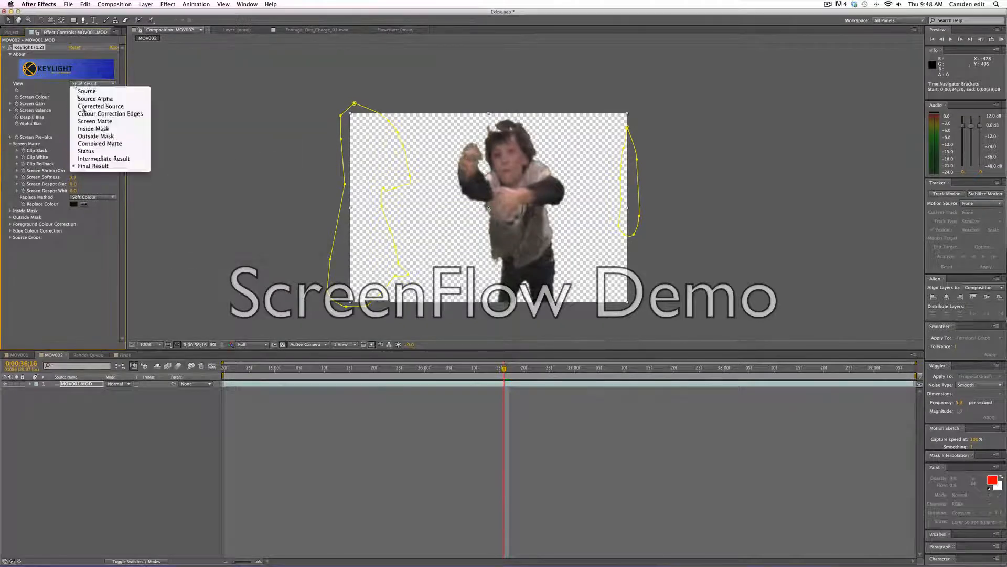
left_click(92, 159)
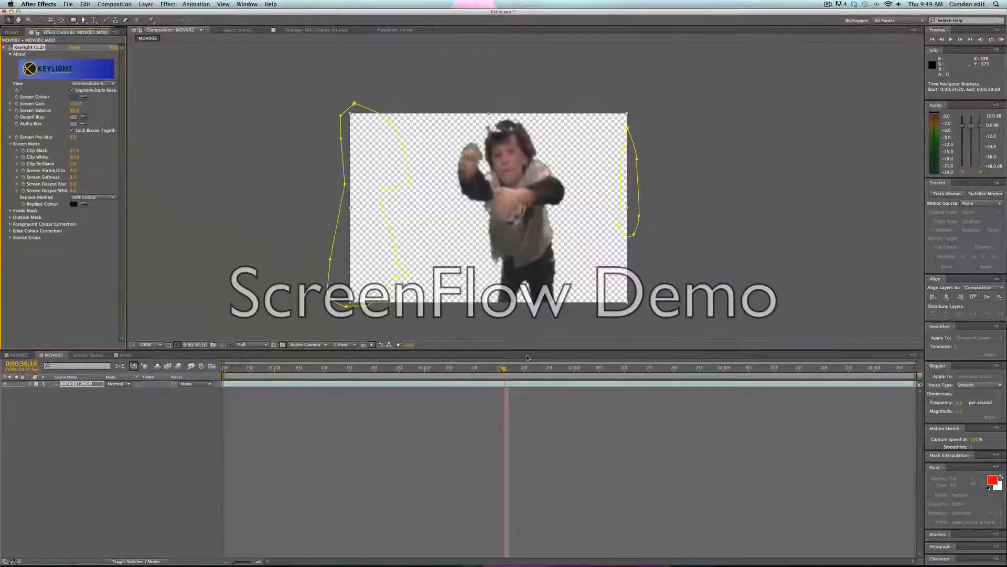
left_click_drag(505, 369, 452, 369)
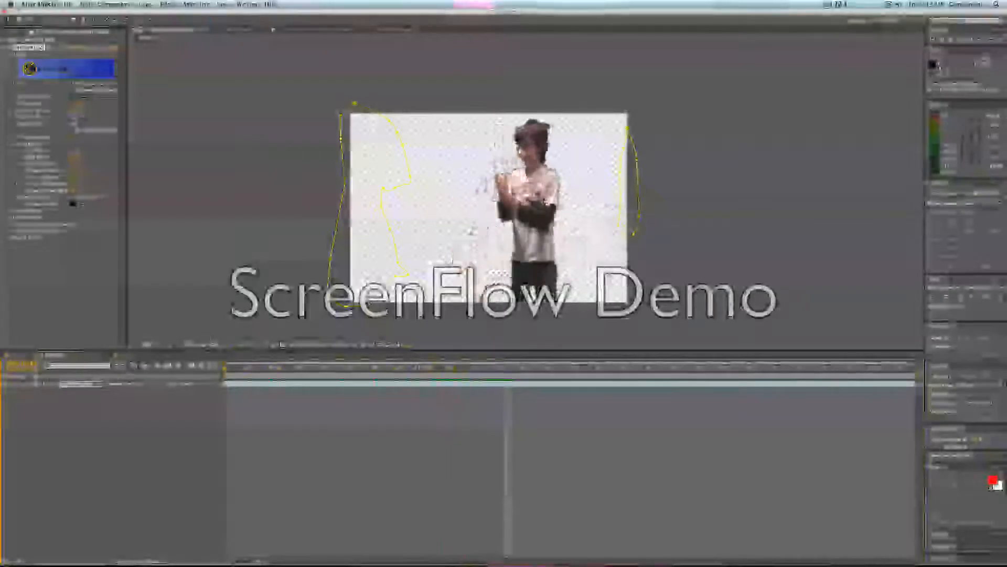
scroll(526, 138, "up", 5)
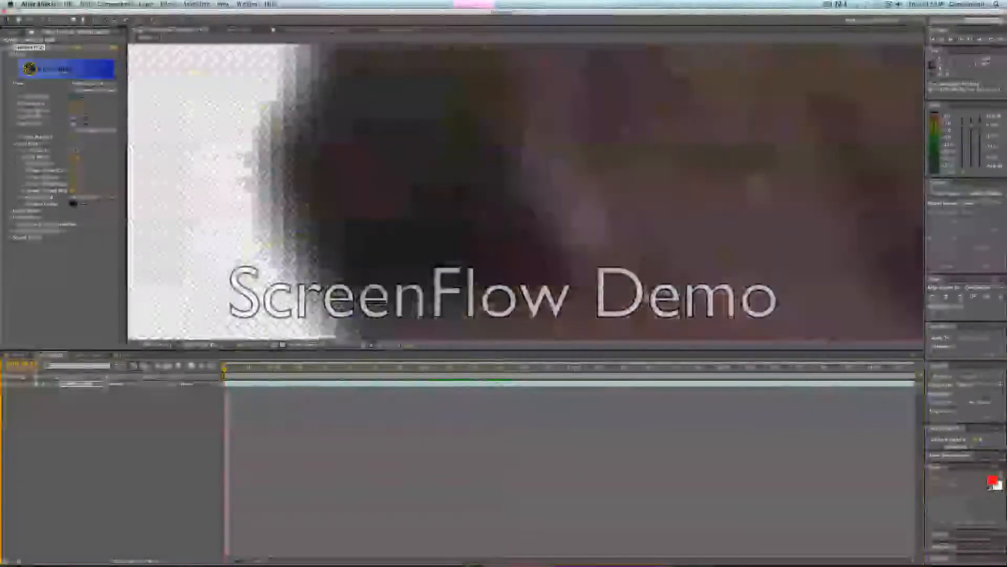
scroll(422, 193, "down", 2)
scroll(416, 189, "up", 2)
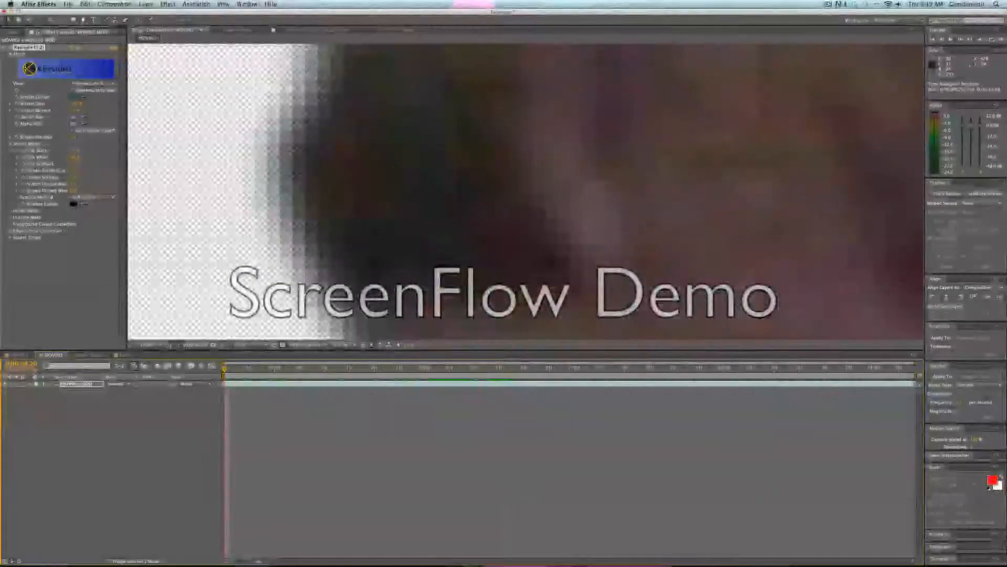
scroll(398, 225, "down", 6)
scroll(398, 226, "down", 3)
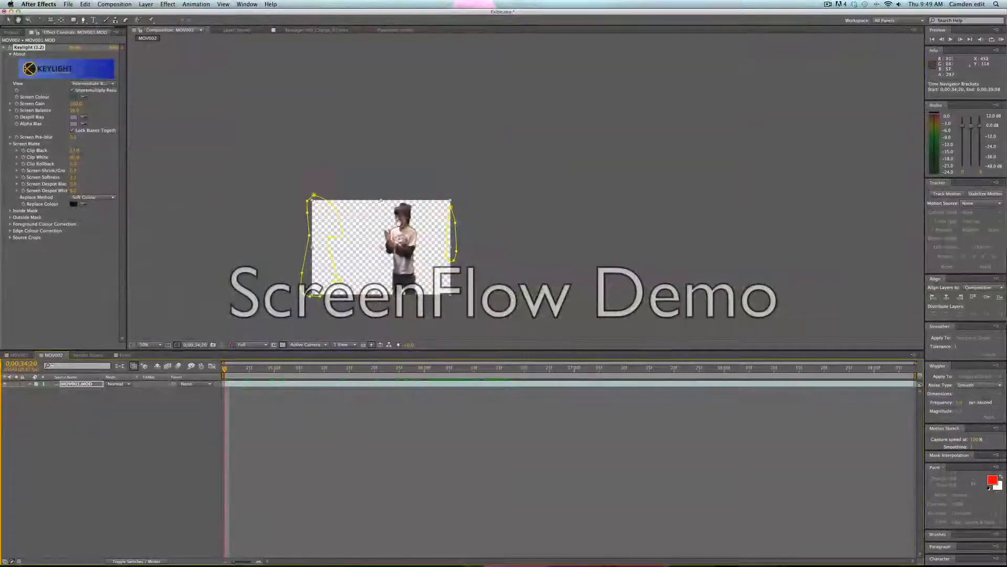
Pan and zoom the composition viewer, then play back the keyed clip.
left_click_drag(399, 223, 506, 203)
scroll(507, 204, "up", 3)
scroll(507, 204, "down", 2)
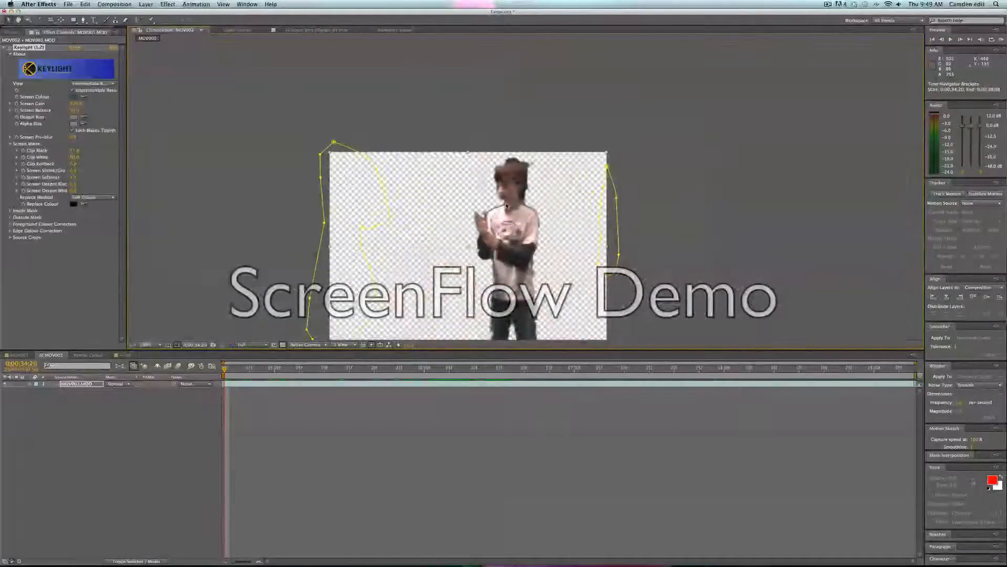
scroll(507, 206, "down", 2)
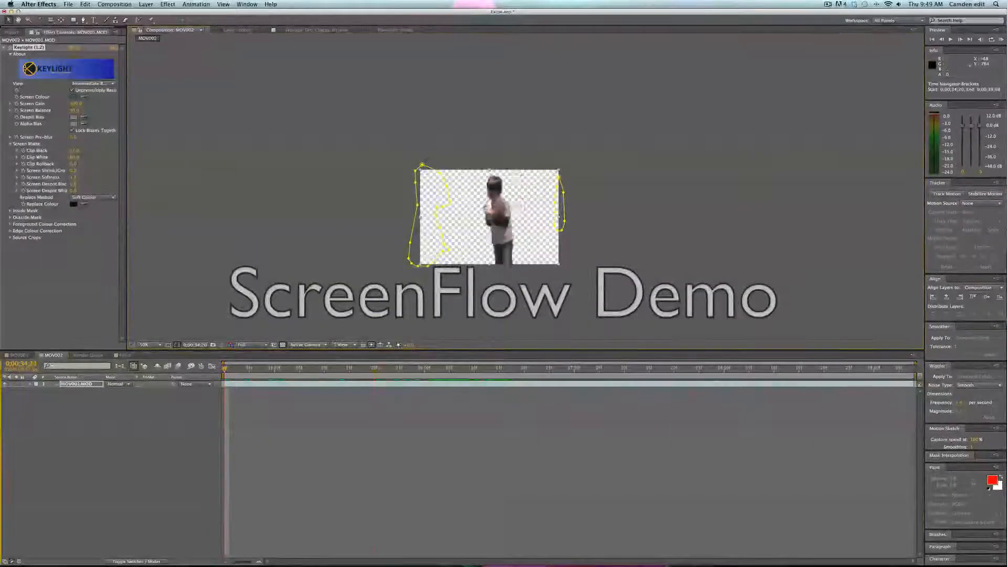
key("space")
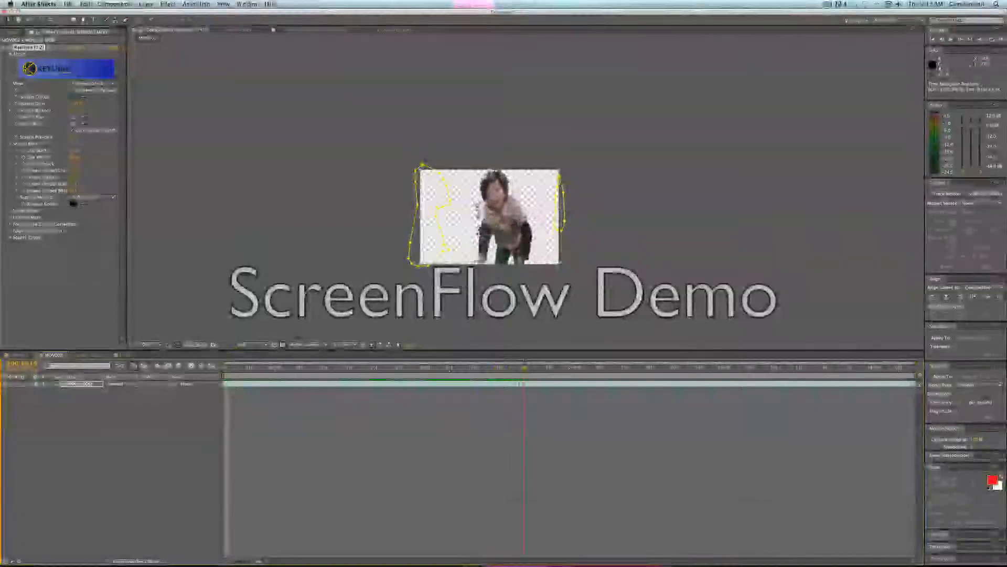
Zoom in closely on the subject's hair and inspect the keyed edges.
scroll(478, 191, "up", 5)
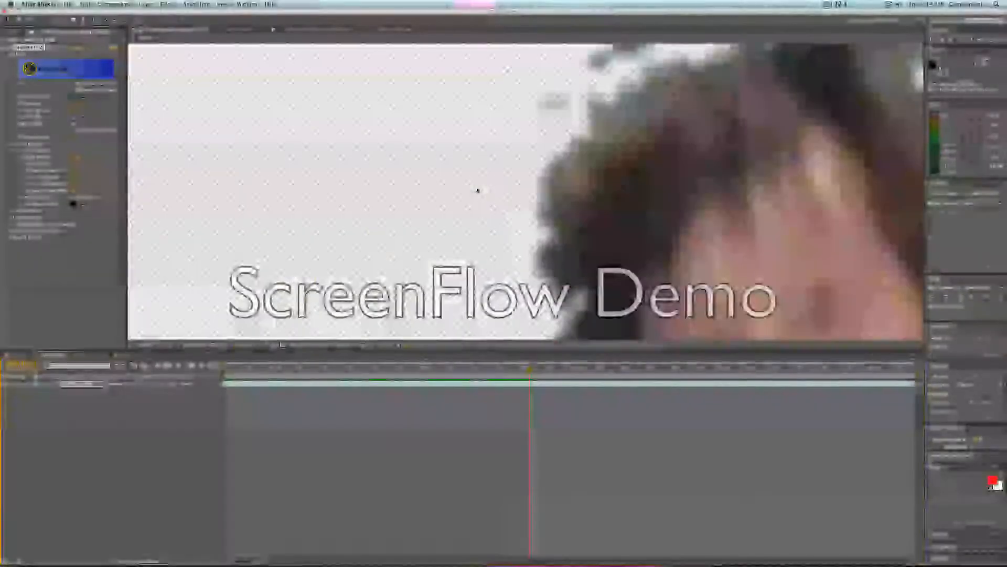
scroll(478, 191, "down", 5)
key("v")
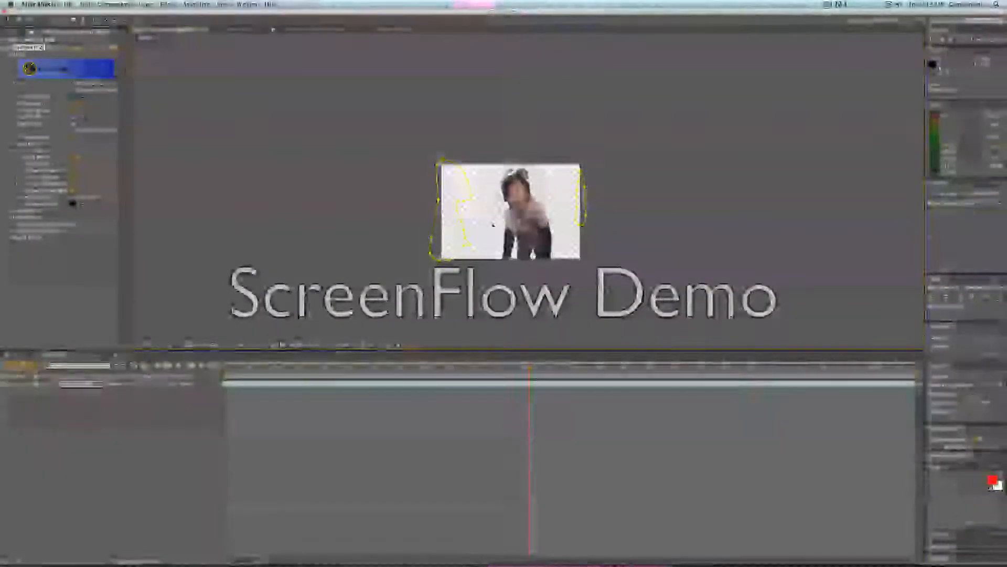
scroll(493, 224, "up", 2)
scroll(565, 199, "up", 2)
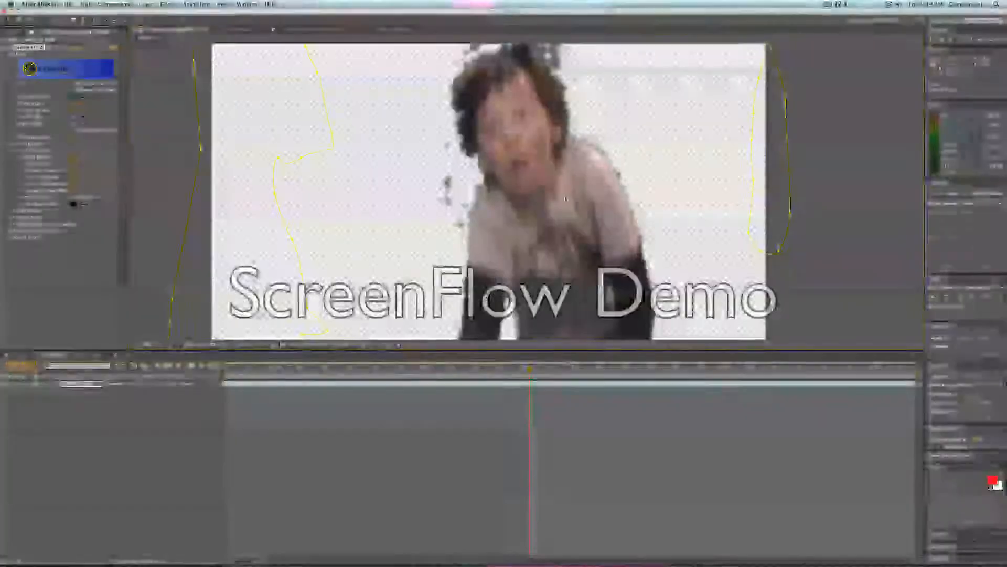
scroll(565, 198, "down", 2)
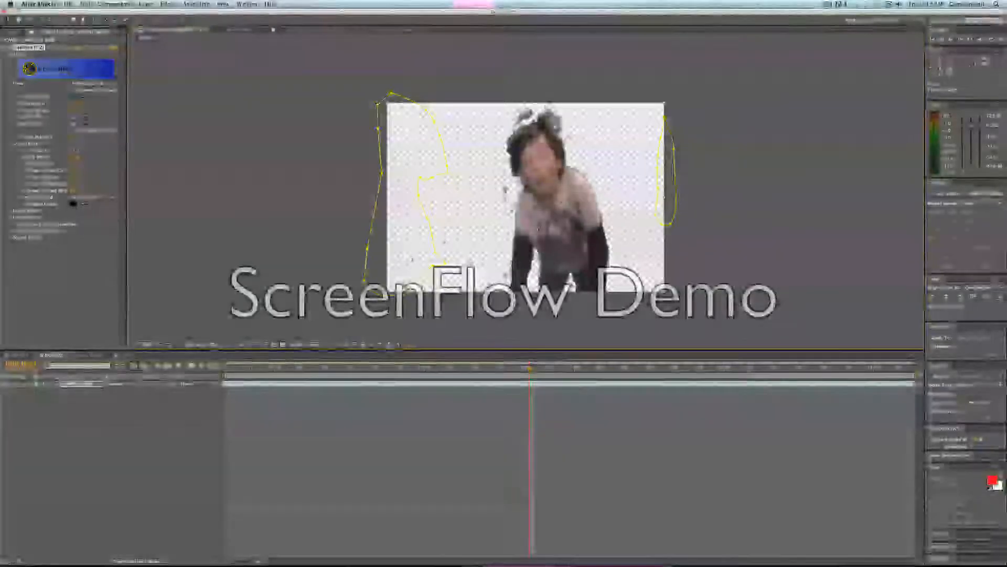
scroll(559, 203, "up", 2)
scroll(529, 234, "down", 2)
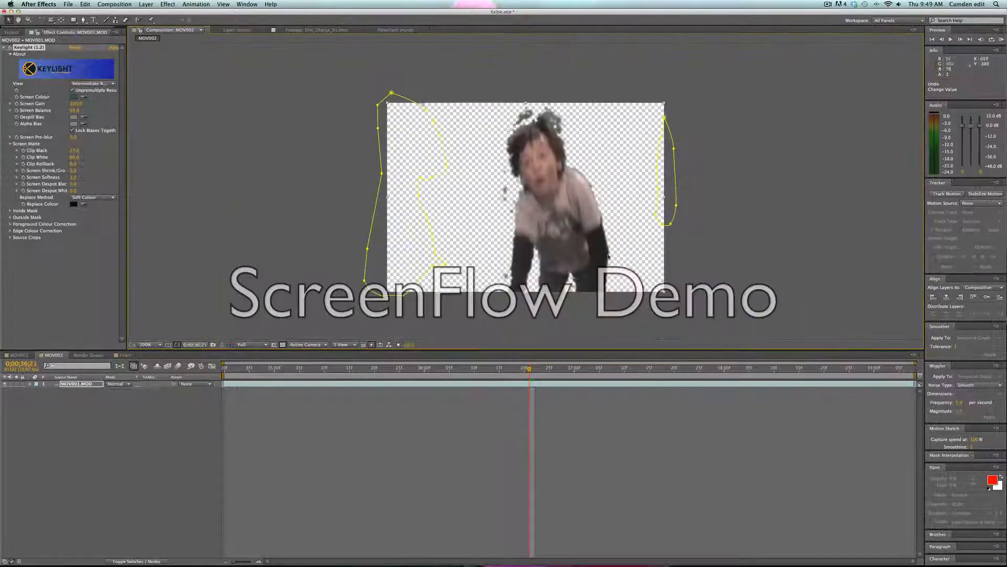
left_click_drag(453, 230, 432, 246)
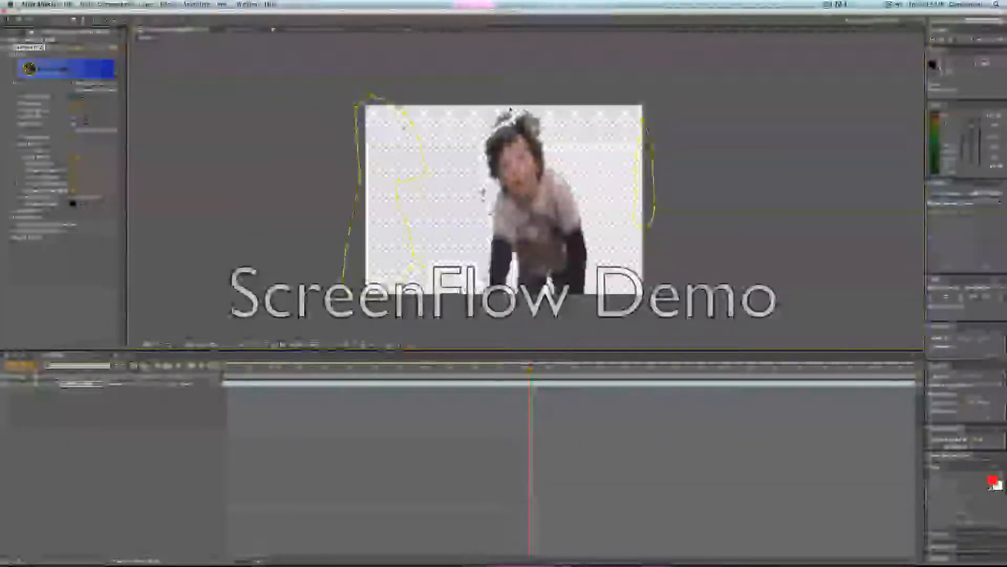
Set Keylight's view to Final Result and scrub to an earlier frame to check the key.
left_click(93, 83)
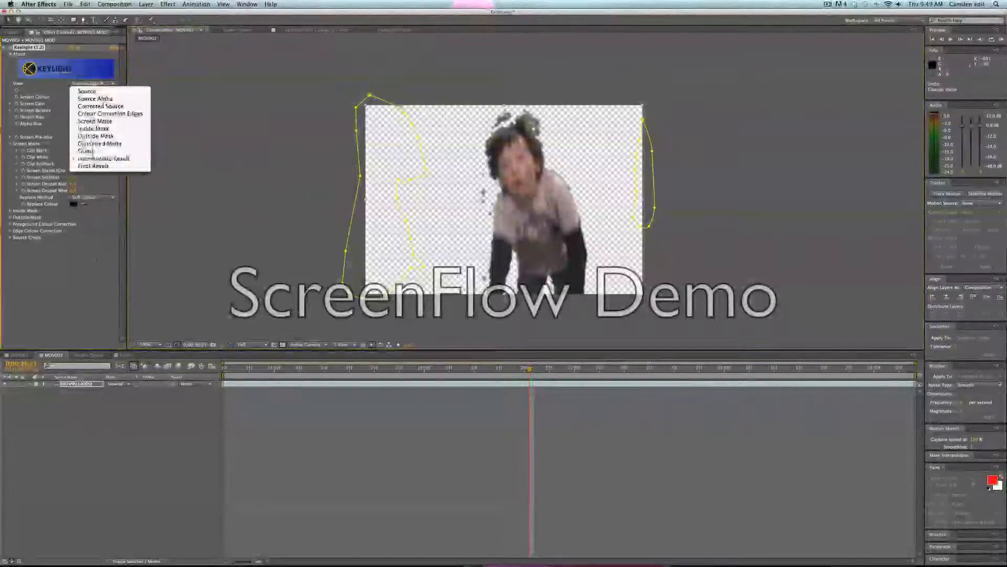
left_click(93, 165)
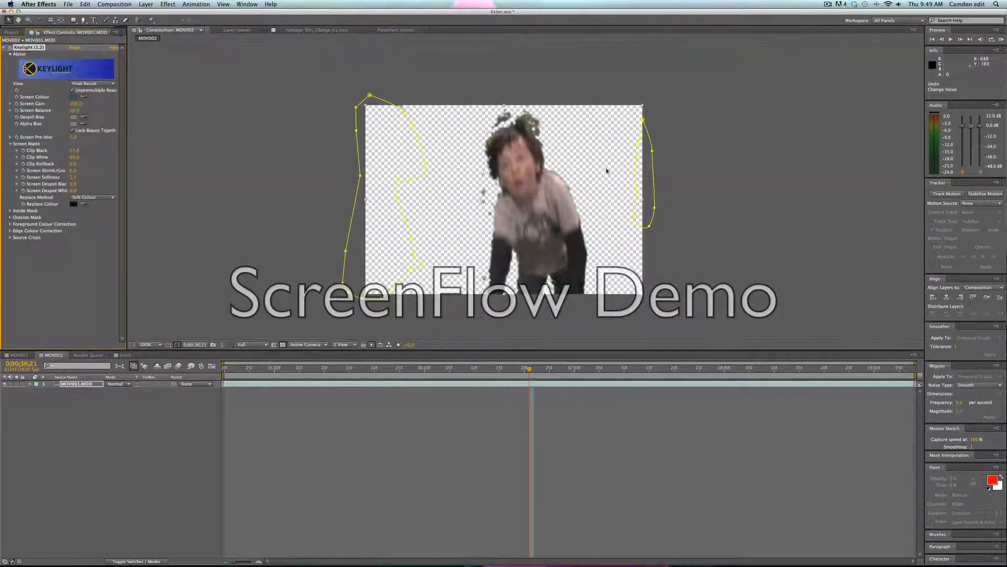
left_click(111, 84)
left_click(115, 101)
left_click_drag(530, 368, 489, 369)
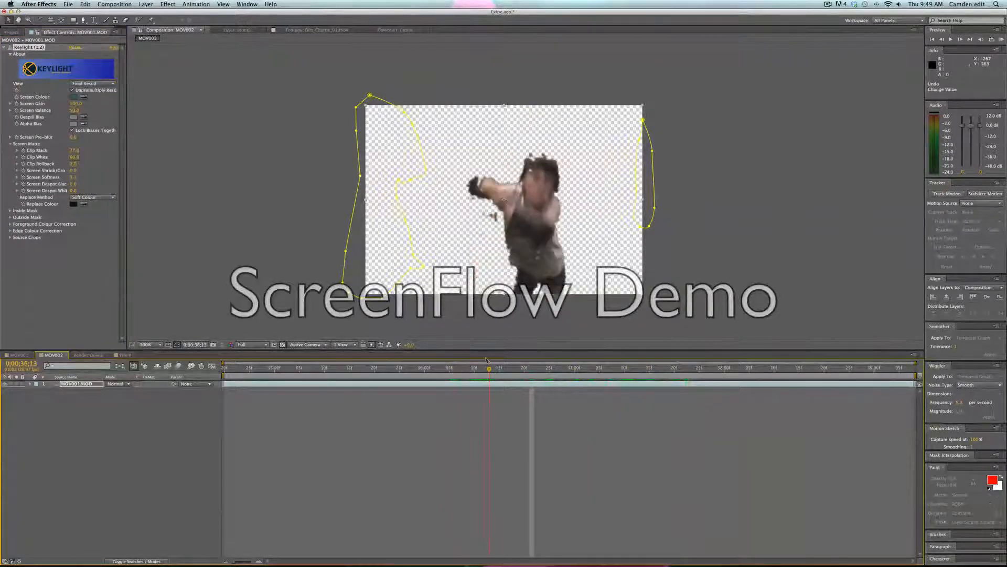
left_click_drag(75, 138, 91, 137)
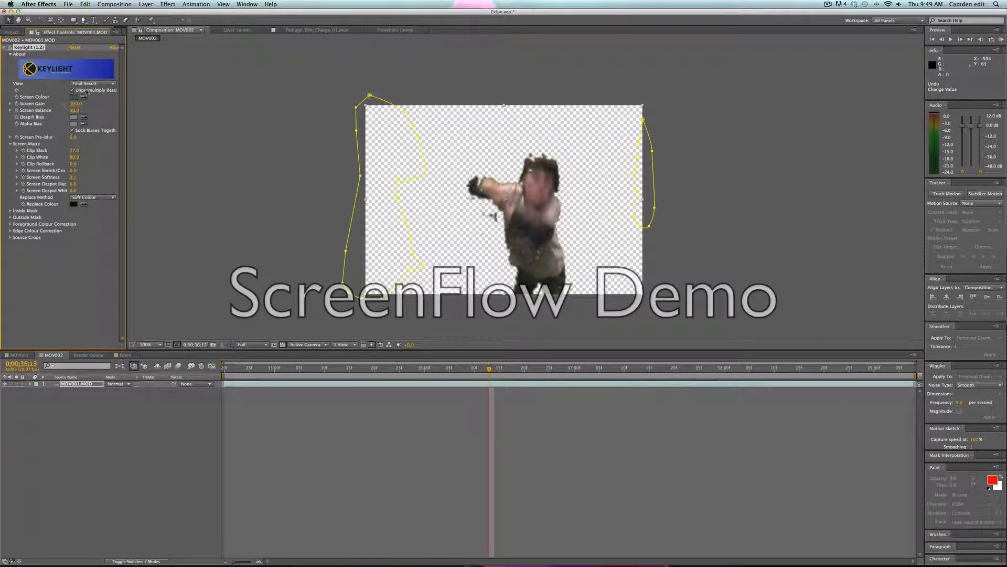
Switch Keylight's view to Intermediate Result, scrub back further and play the clip.
left_click(93, 83)
left_click(133, 160)
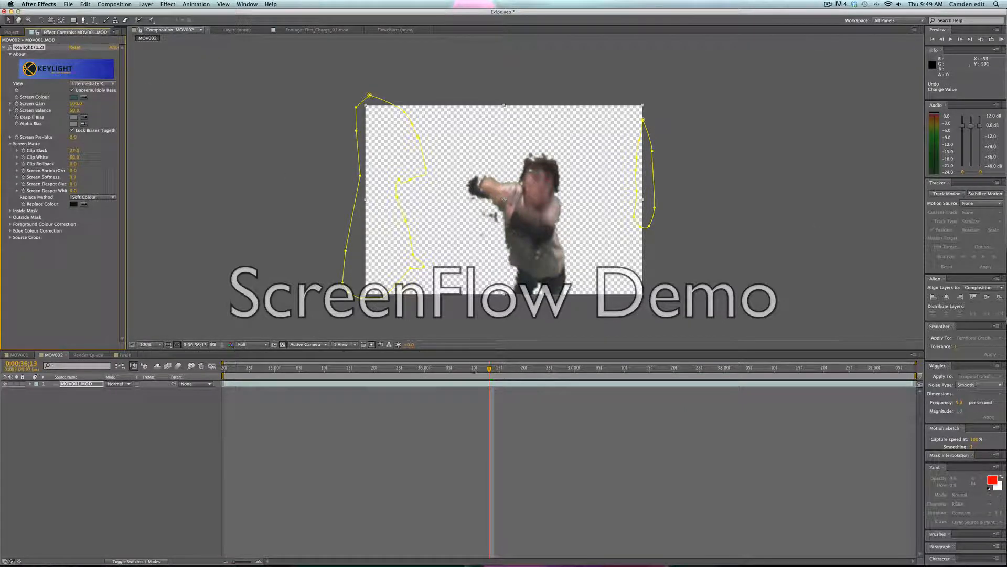
left_click_drag(473, 370, 401, 374)
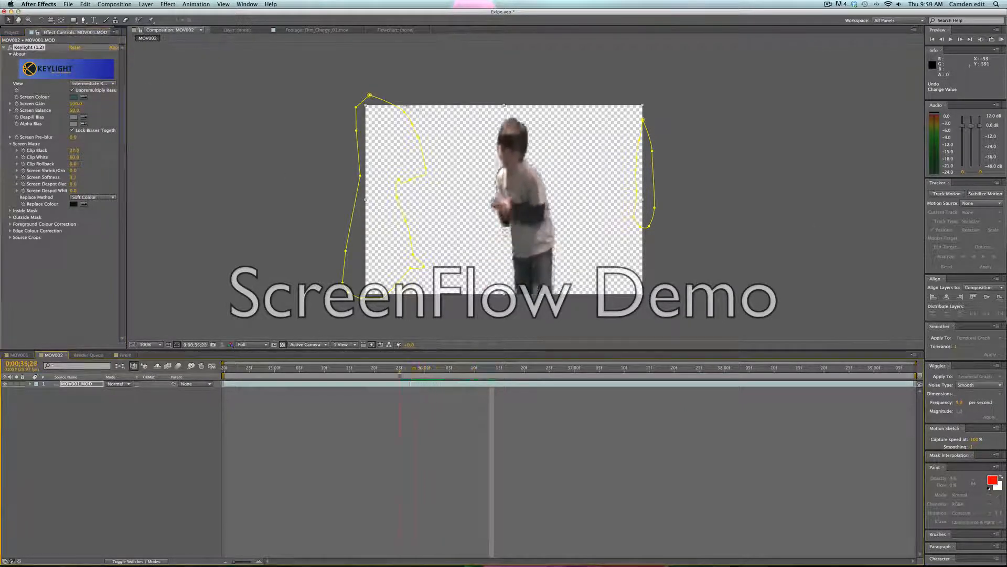
key("space")
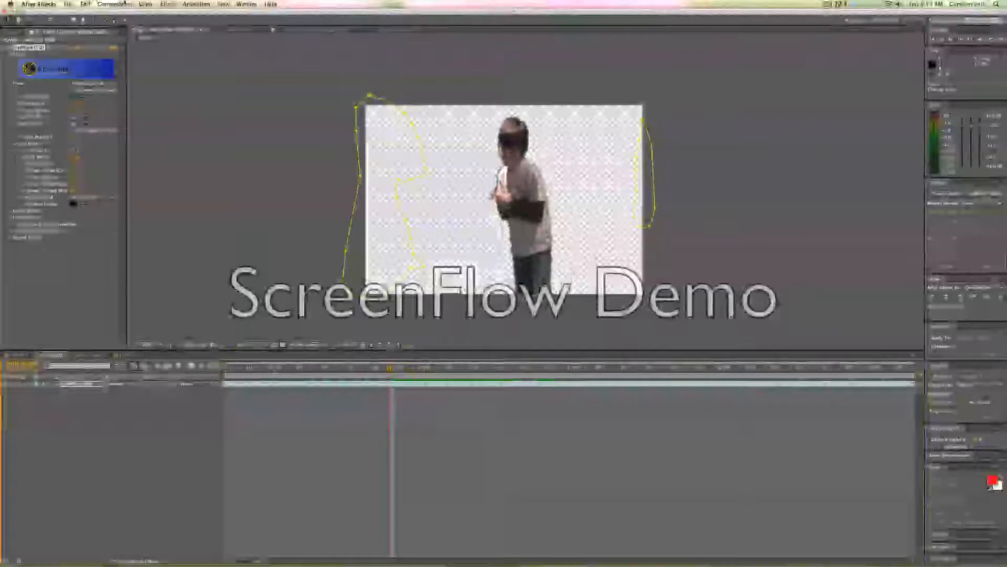
Apply the Hue/Saturation colour-correction effect to the clip.
left_click(169, 3)
mouse_move(181, 71)
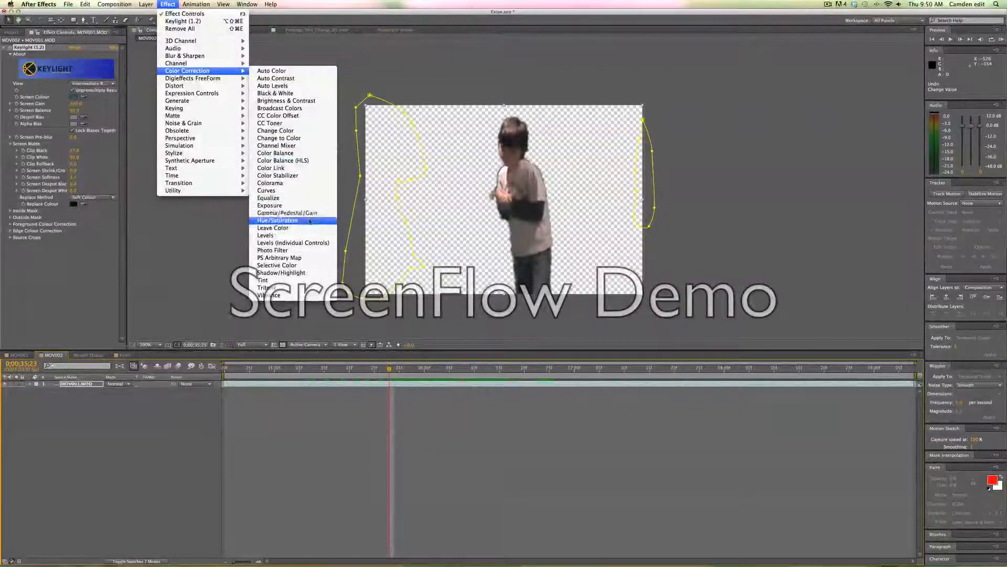
left_click(287, 221)
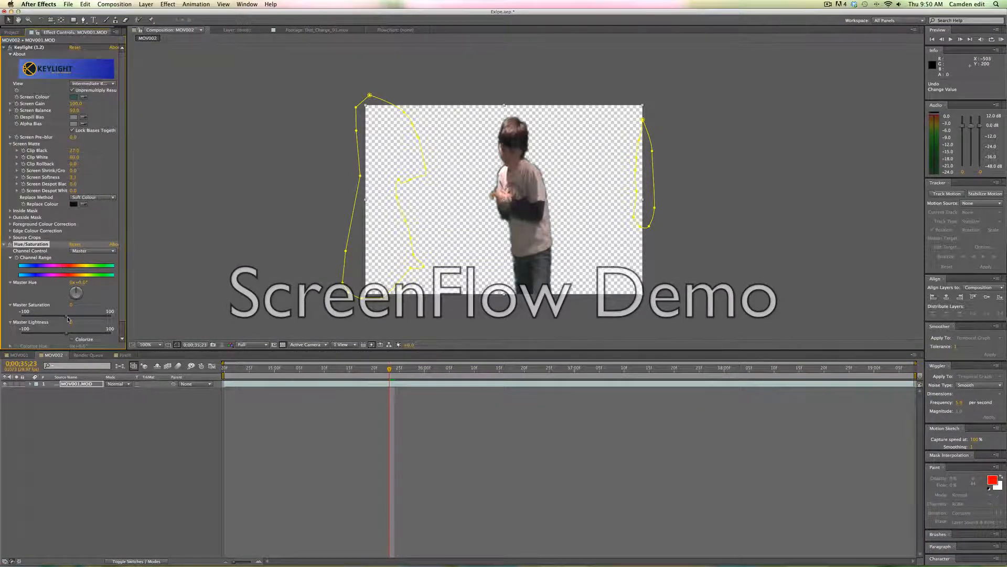
Try adjusting the Master Saturation and Master Lightness sliders of Hue/Saturation.
mouse_move(66, 317)
left_mouse_down()
mouse_move(87, 318)
mouse_move(22, 318)
mouse_move(37, 320)
mouse_move(2, 308)
mouse_move(150, 320)
mouse_move(62, 321)
left_mouse_up()
key("super+z")
mouse_move(66, 333)
left_mouse_down()
mouse_move(25, 335)
mouse_move(102, 336)
mouse_move(69, 340)
left_mouse_up()
Zoom in on the hair edge and raise Keylight's Screen Pre-blur to about 12.
scroll(553, 139, "up", 6)
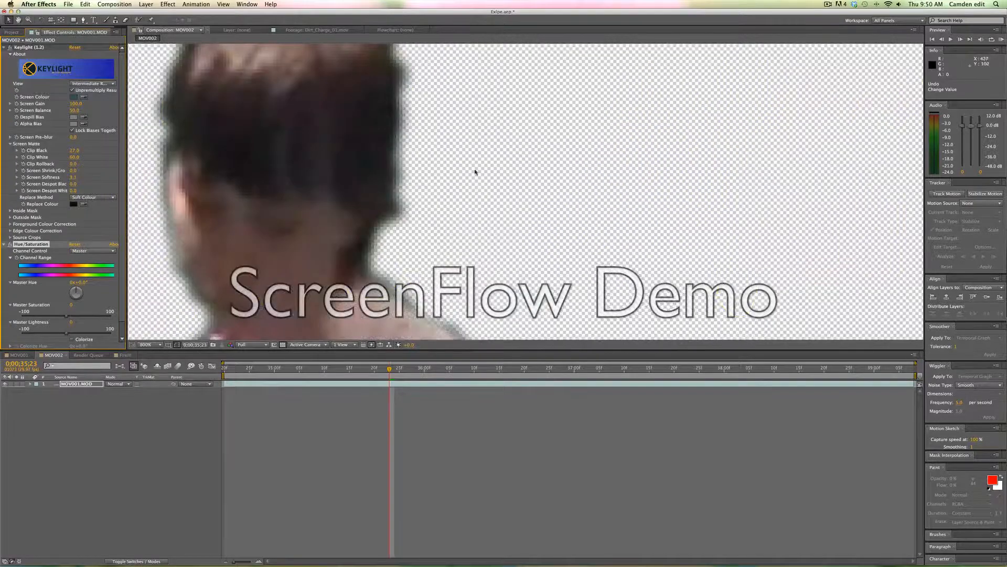
scroll(429, 176, "up", 1)
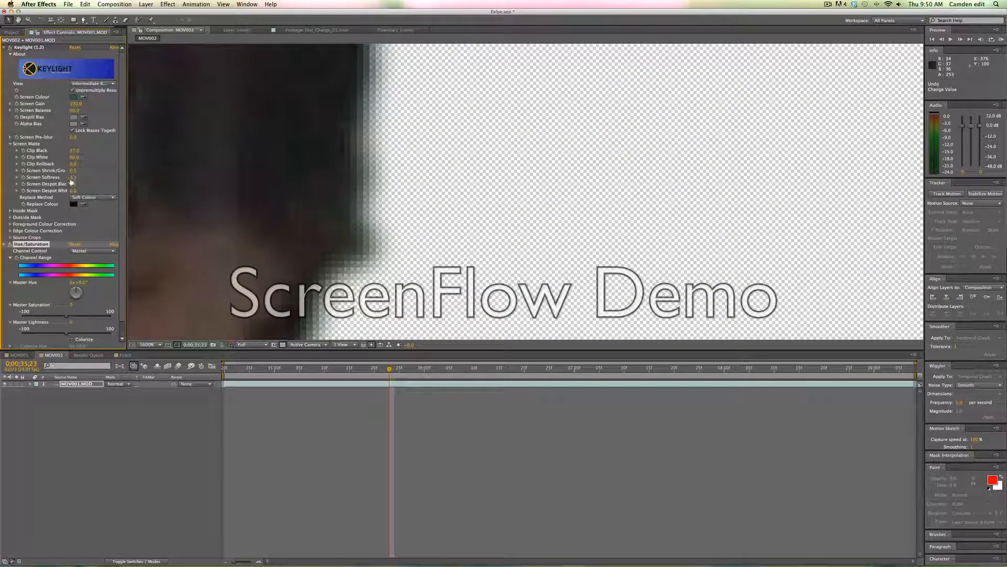
left_click_drag(70, 178, 38, 178)
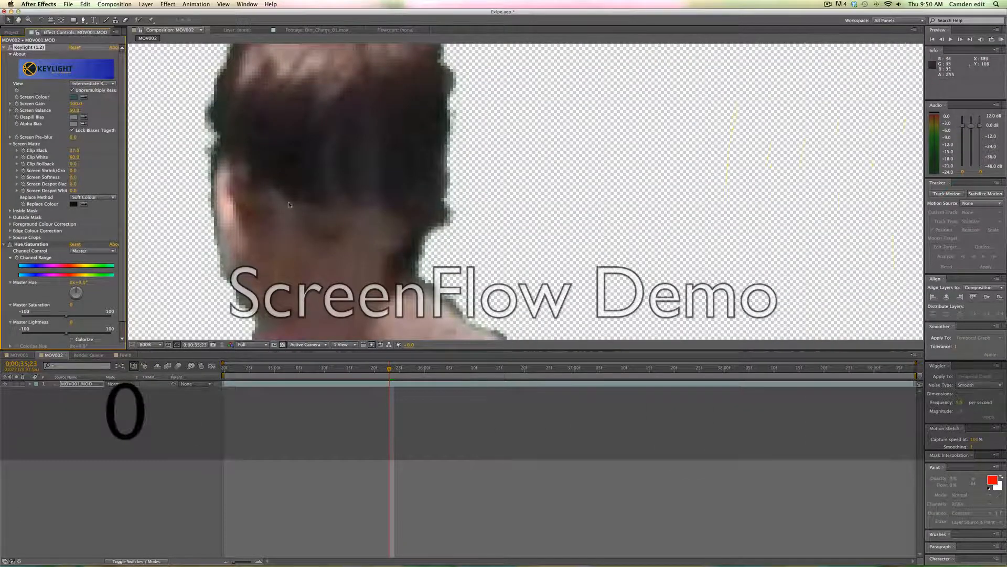
scroll(314, 195, "down", 3)
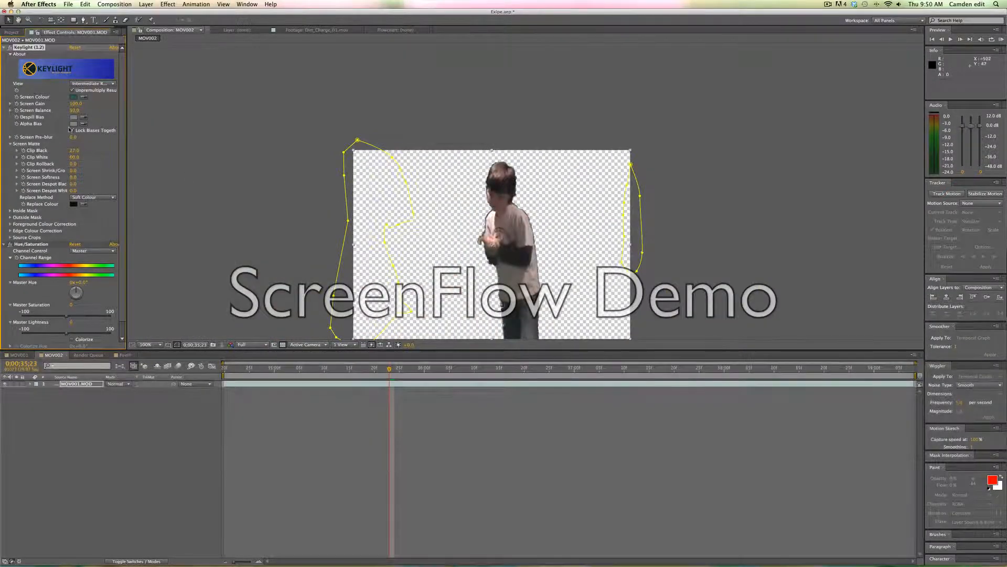
left_click_drag(161, 141, 109, 158)
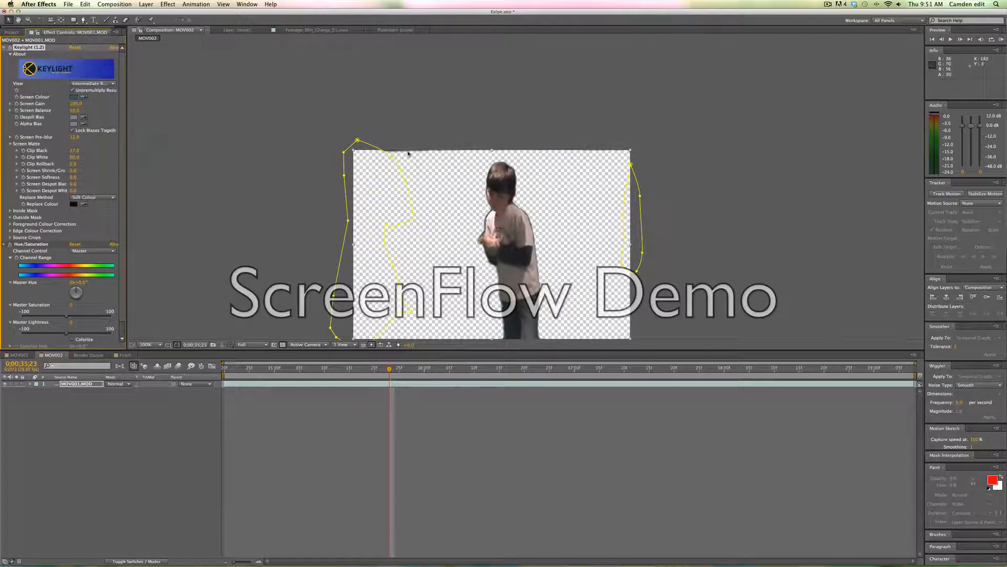
Zoom in and out of the viewer to inspect the matte edges.
scroll(416, 154, "up", 5)
scroll(416, 154, "up", 1)
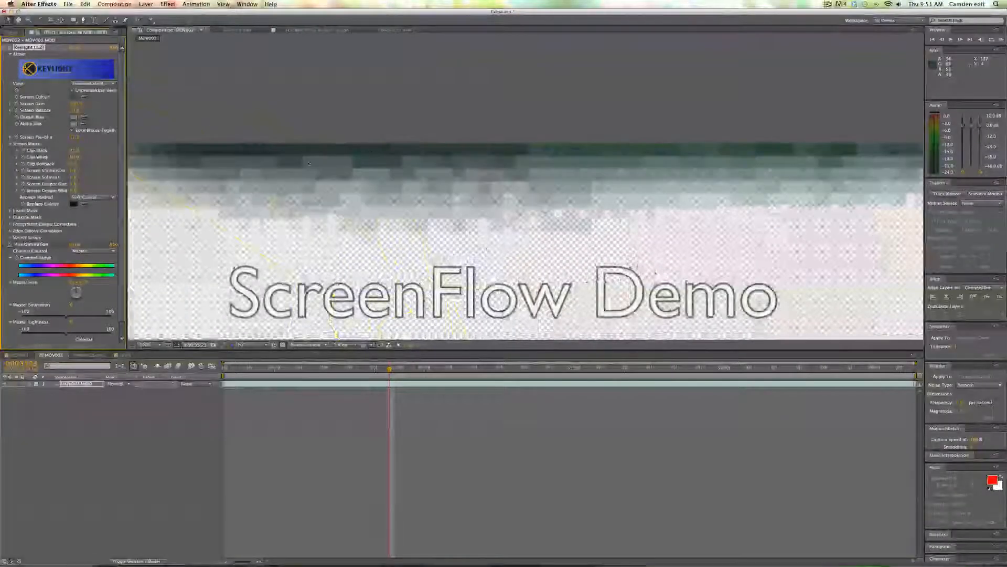
scroll(416, 154, "down", 2)
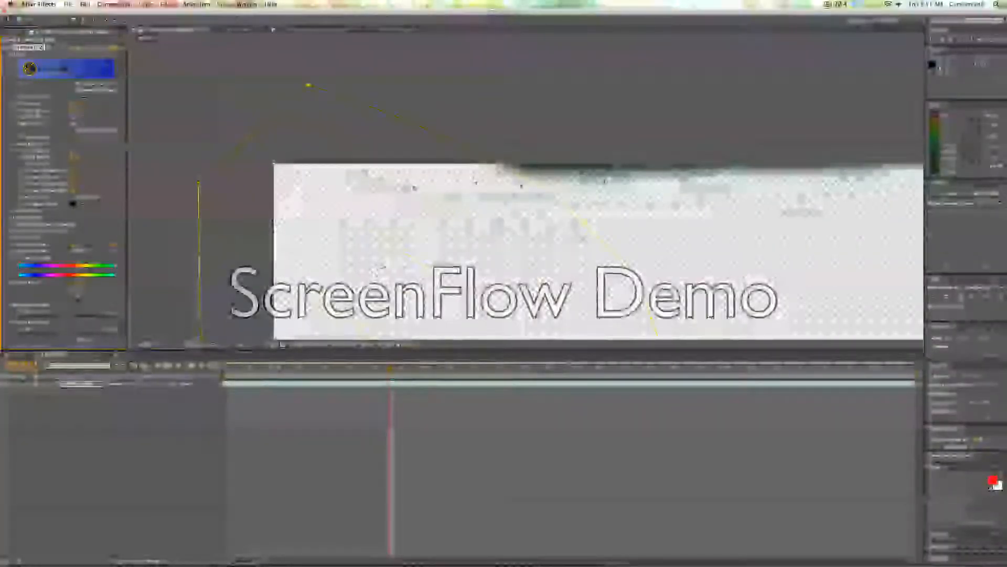
scroll(844, 195, "down", 6)
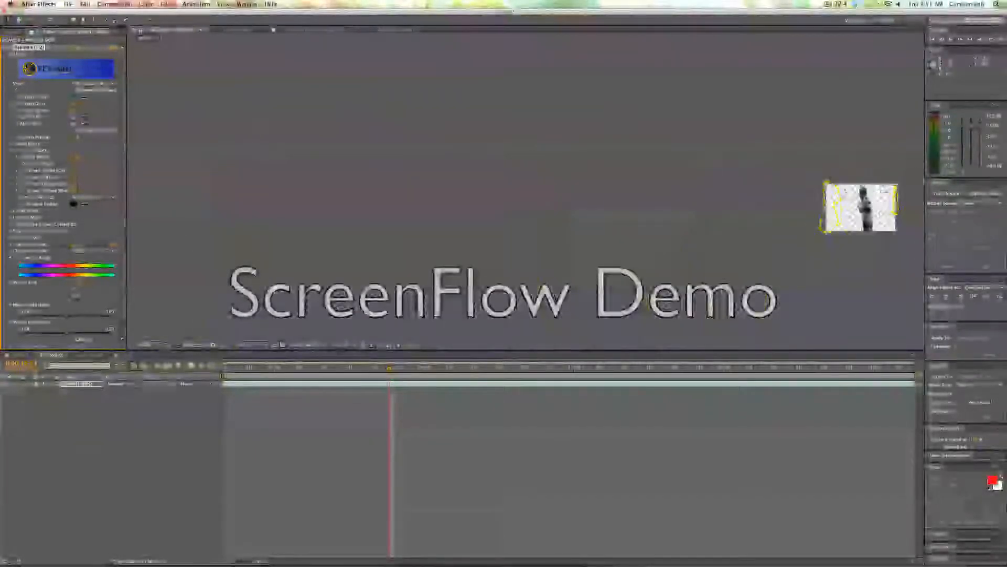
scroll(843, 194, "up", 5)
scroll(609, 231, "up", 2)
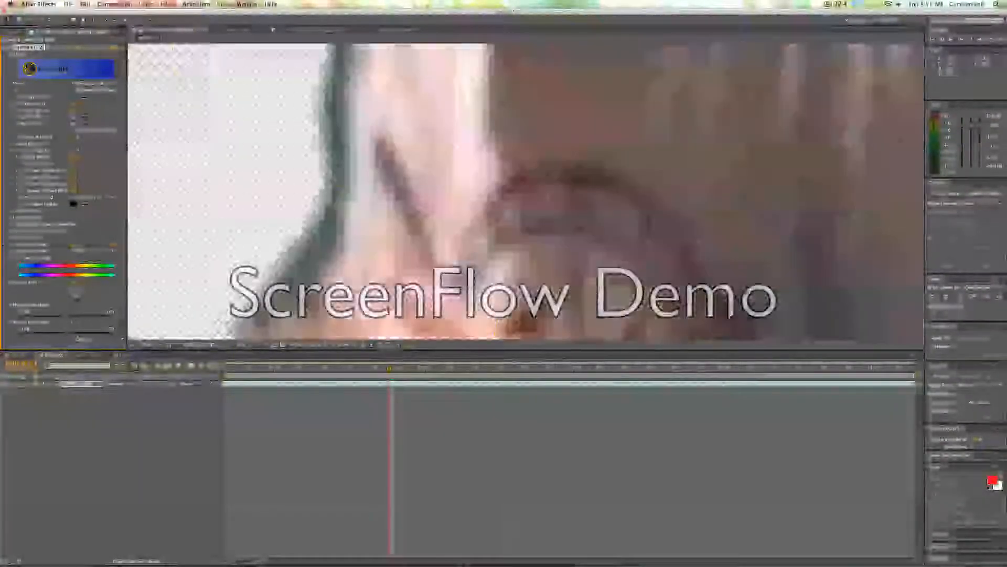
scroll(609, 231, "down", 4)
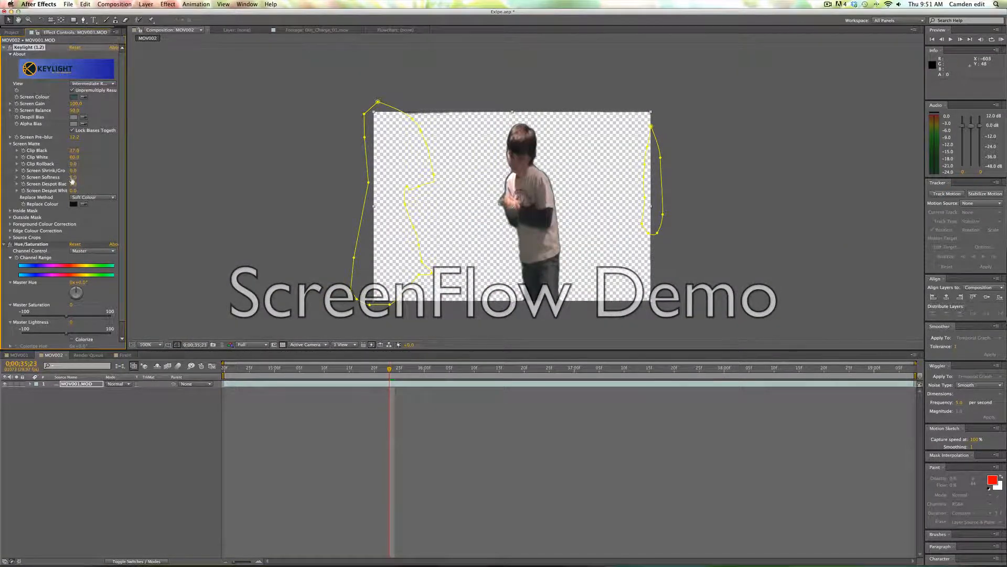
Set Screen Pre-blur and Screen Shrink/Grow both to 0 in Keylight's Screen Matte.
left_click_drag(73, 172, 72, 176)
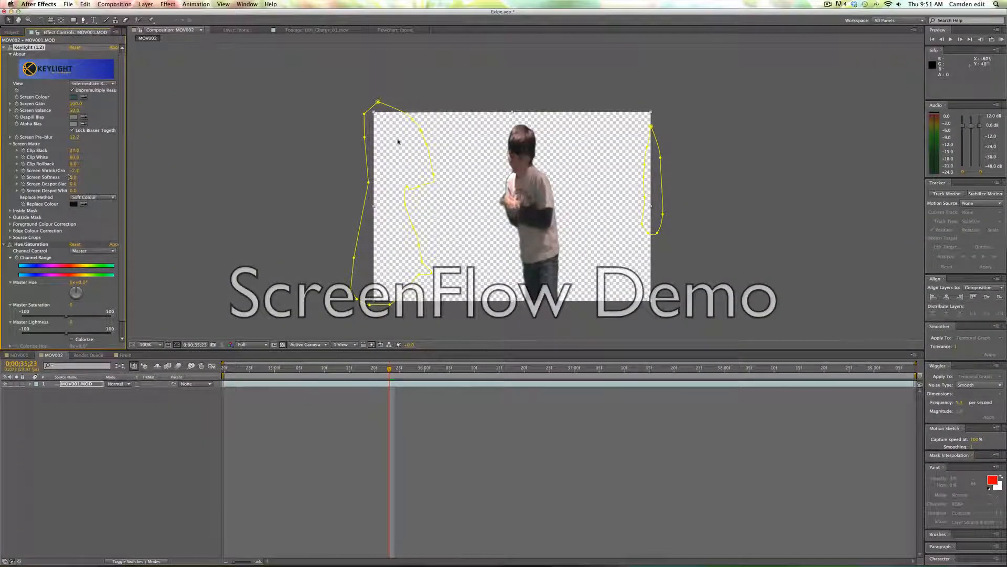
left_click_drag(405, 369, 374, 369)
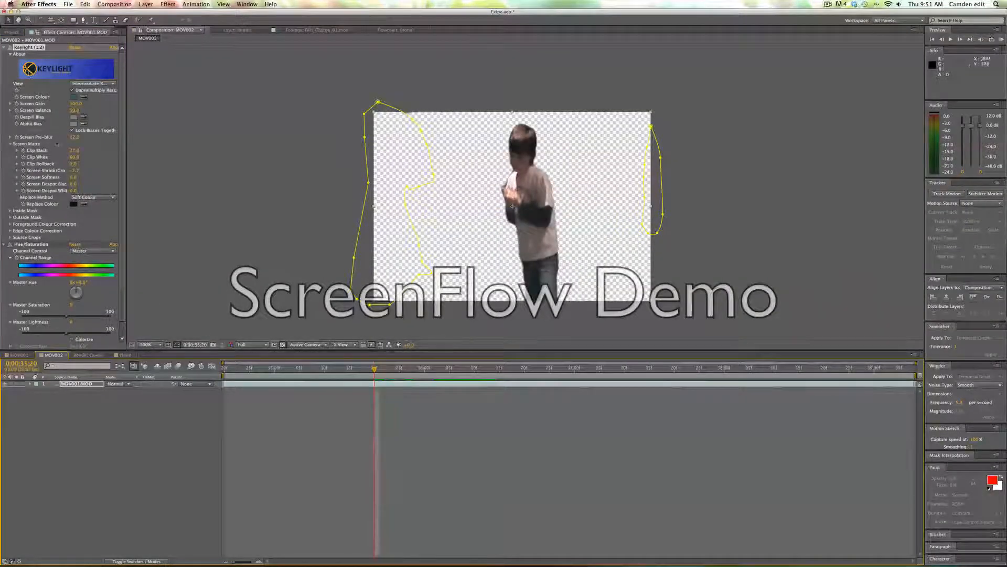
left_click(74, 138)
type("0")
key("Return")
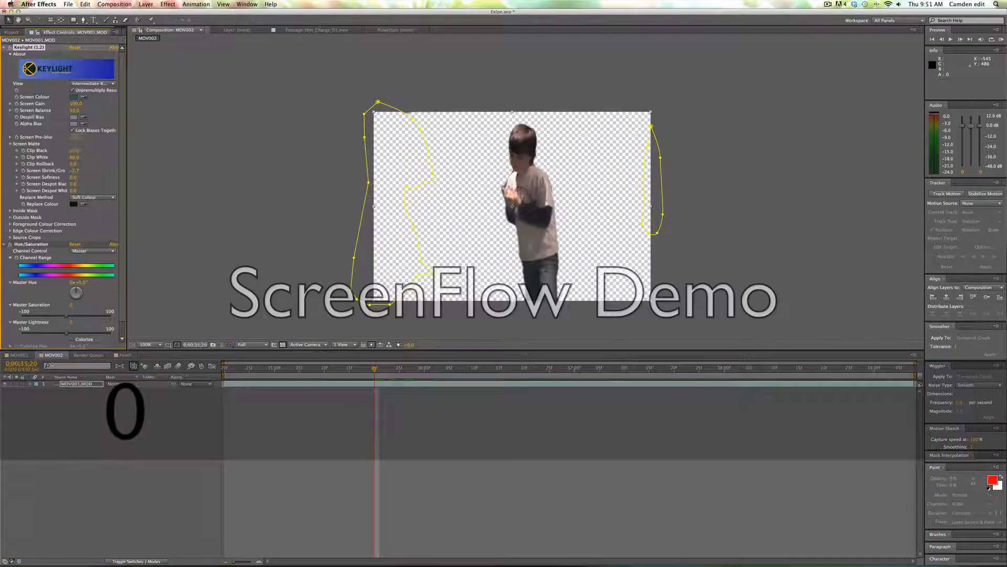
left_click(76, 171)
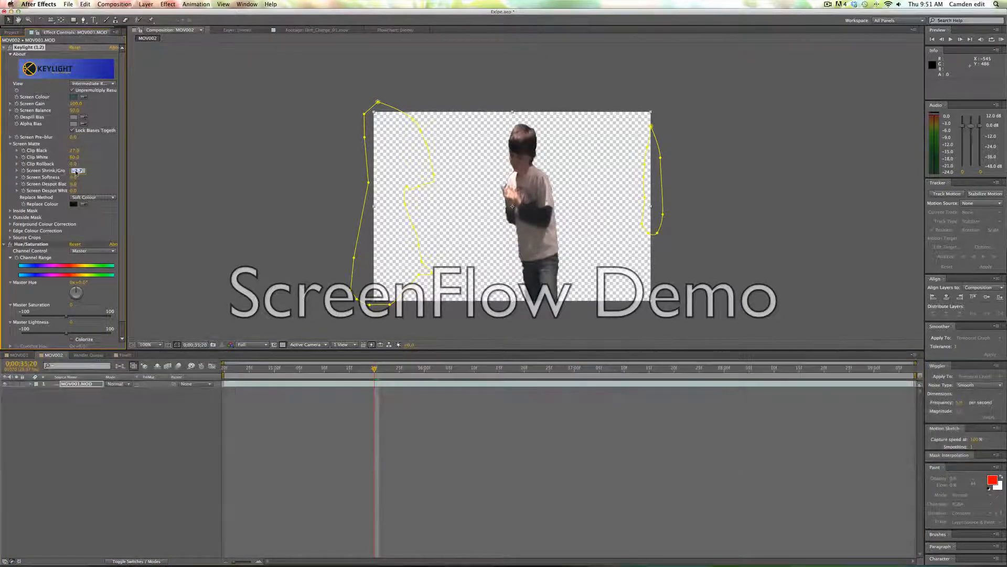
type("0")
key("Return")
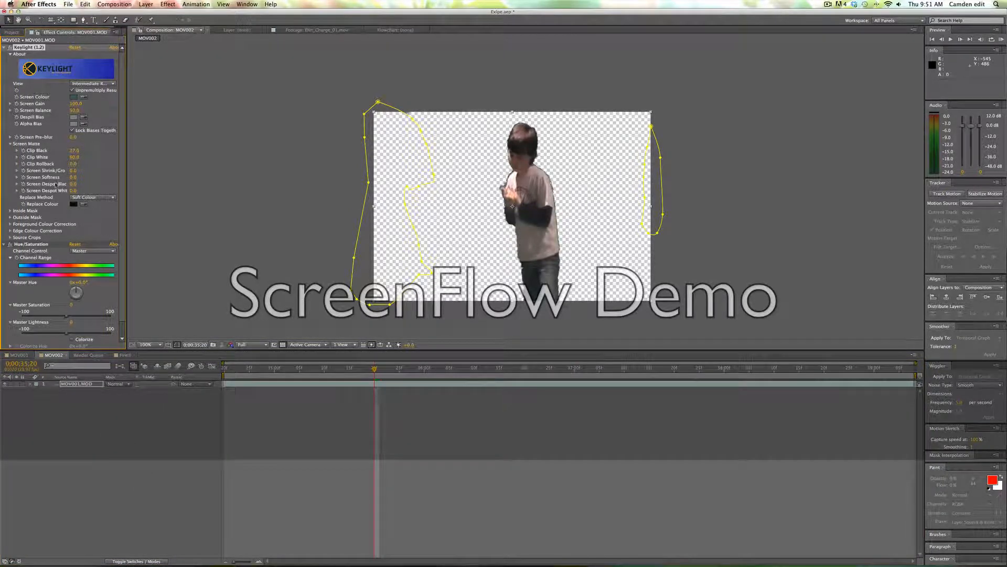
Set the Screen Matte's Screen Softness to 3.5.
left_click(73, 178)
type("3")
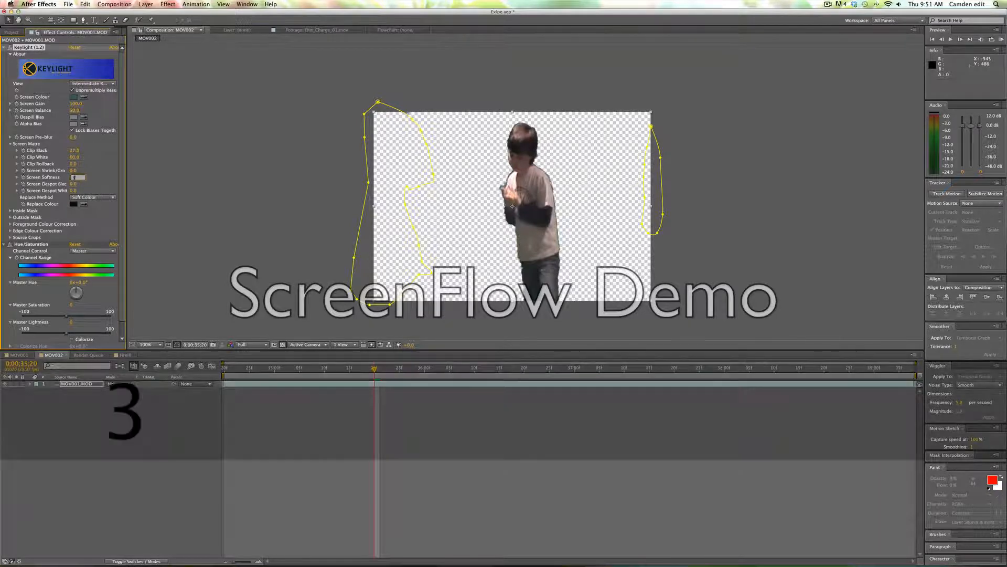
type(".5")
key("Return")
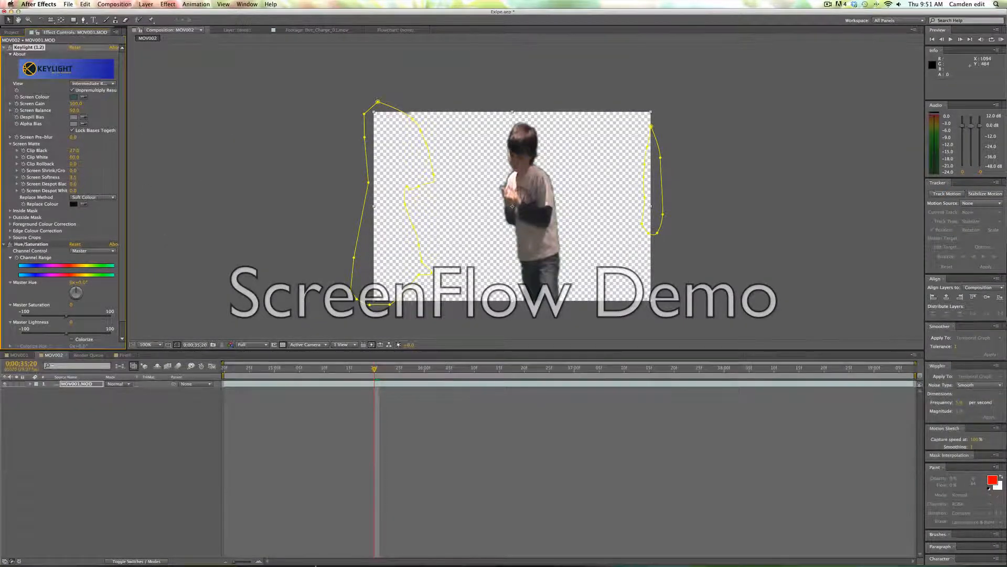
Preview the clip and set the Hue/Saturation effect's Channel Control to Greens.
key("space")
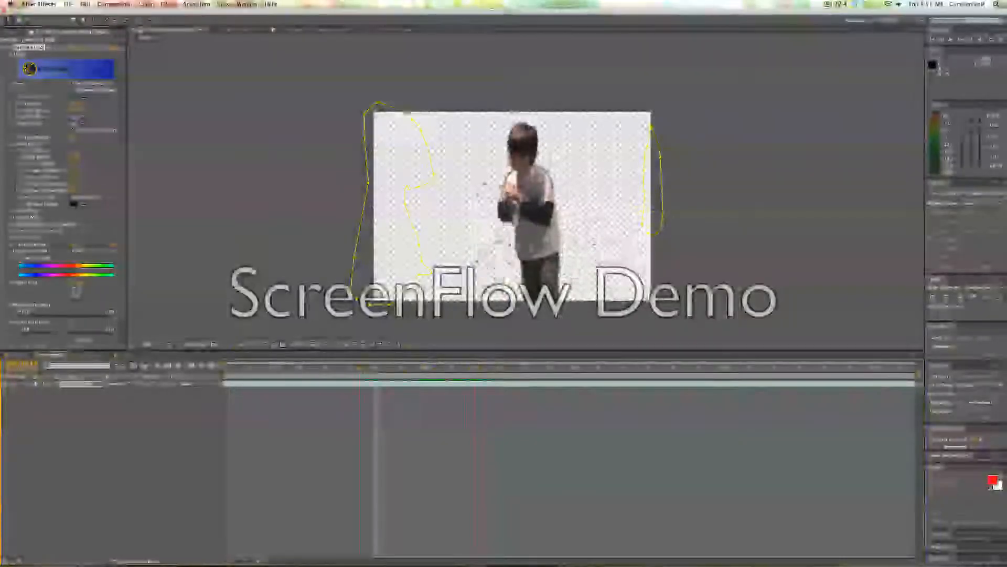
left_click(92, 251)
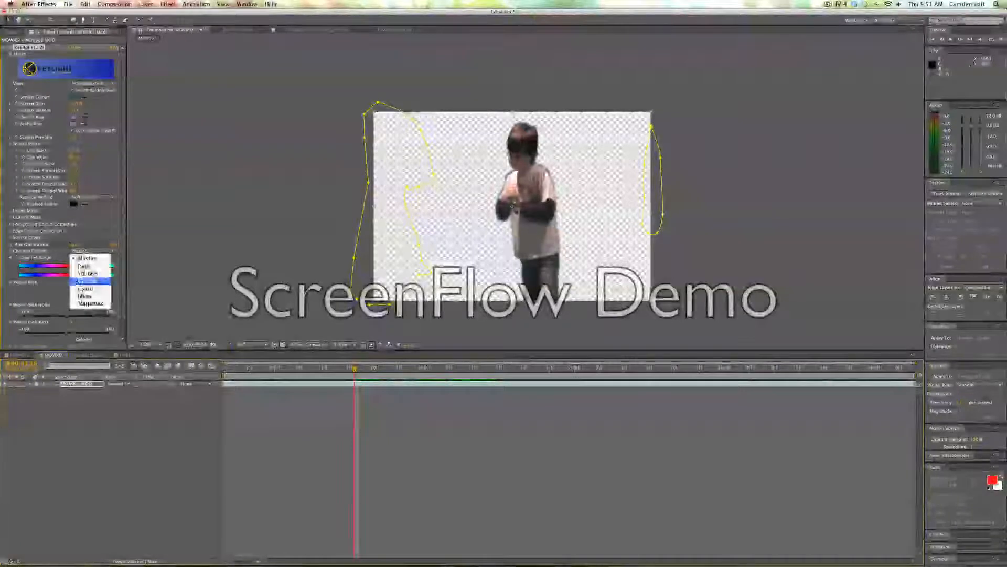
left_click(84, 275)
left_click(92, 251)
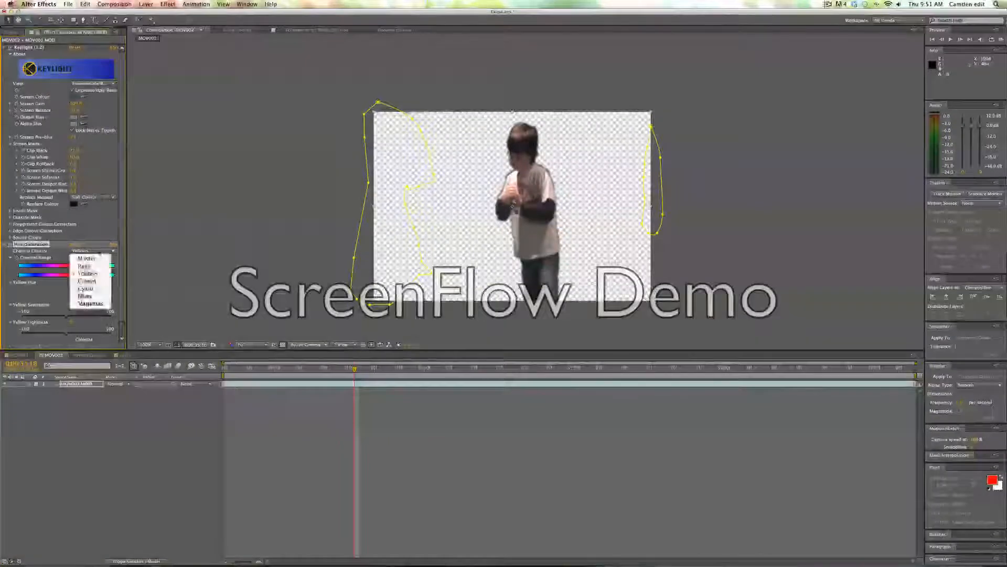
left_click(84, 284)
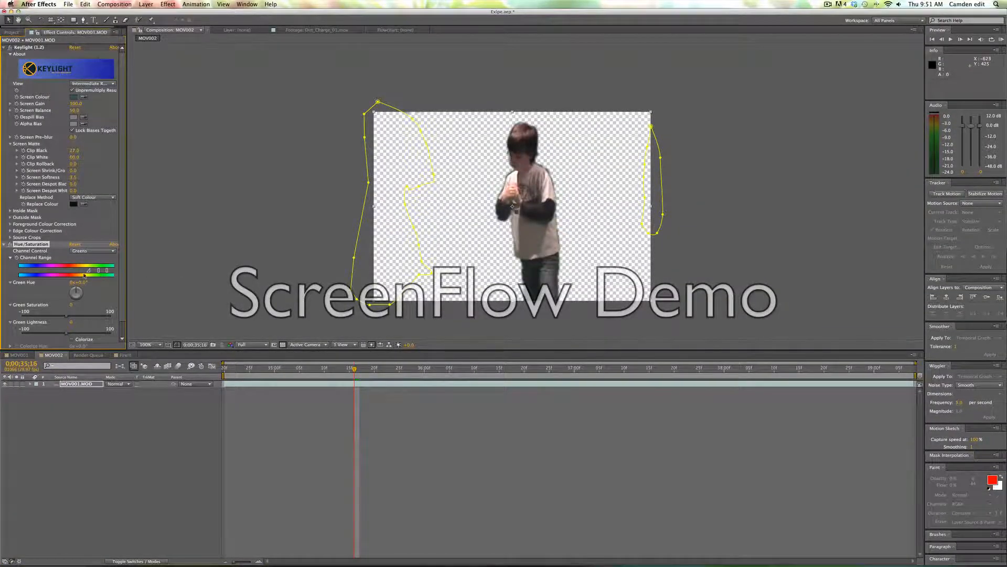
left_click(92, 251)
left_click(103, 266)
left_click(92, 250)
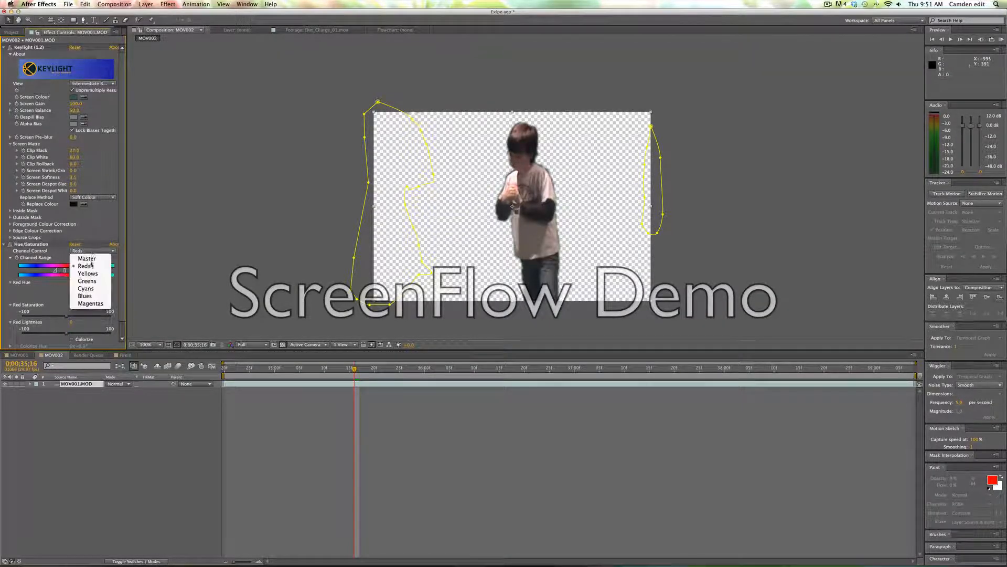
left_click(87, 282)
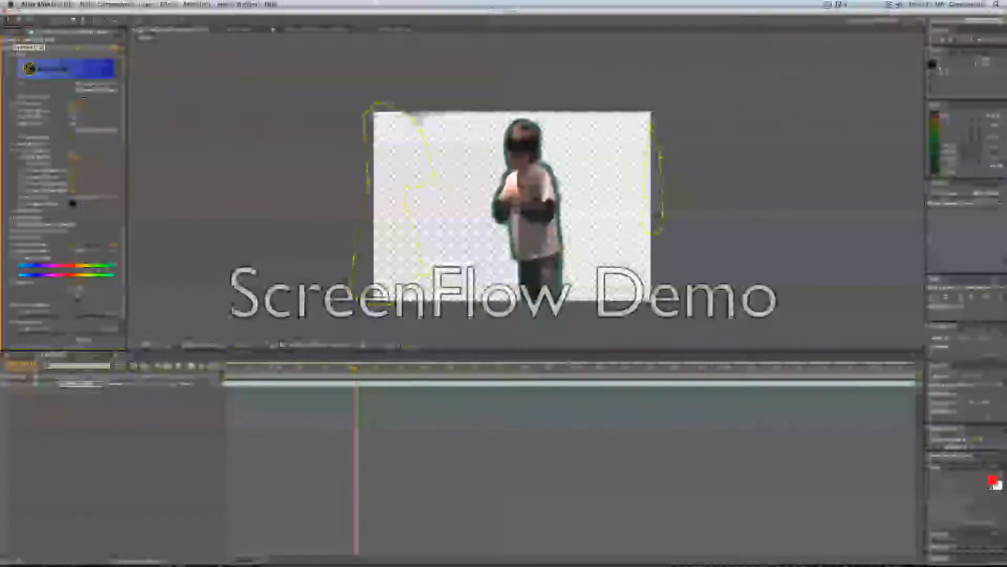
Adjust the Greens hue and channel range, and raise Green Lightness to 100 to clean the green fringe.
left_click_drag(77, 292, 74, 315)
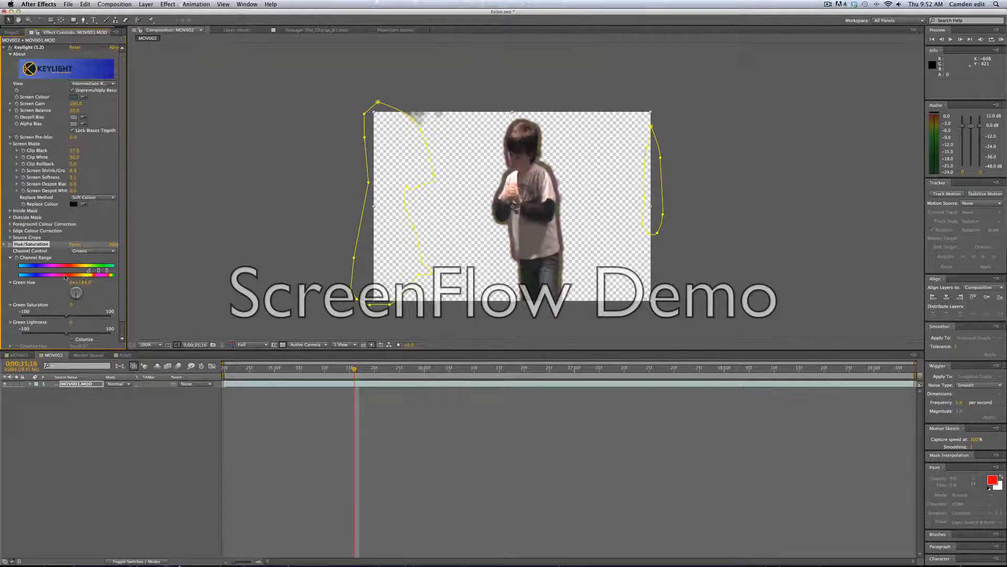
left_click_drag(84, 273, 74, 272)
left_click_drag(74, 296, 79, 290)
left_click_drag(19, 323, 144, 335)
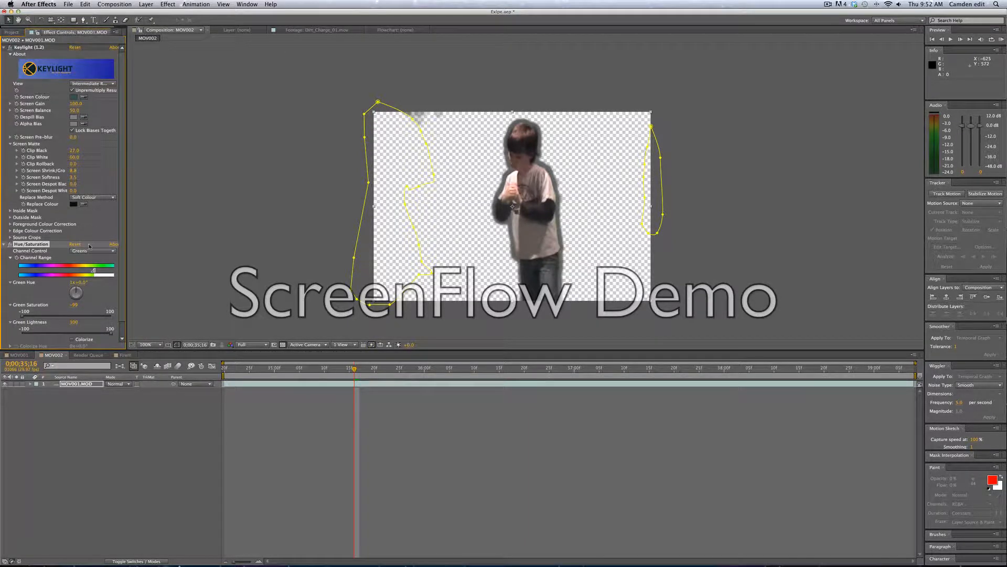
Set Keylight's Screen Shrink/Grow to 0.
left_click(73, 171)
type("0")
key("Return")
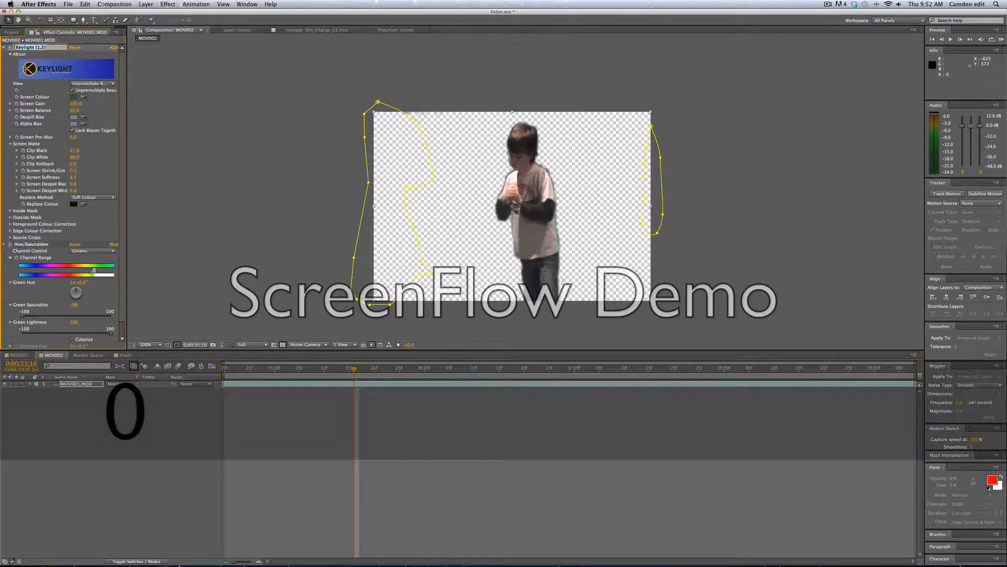